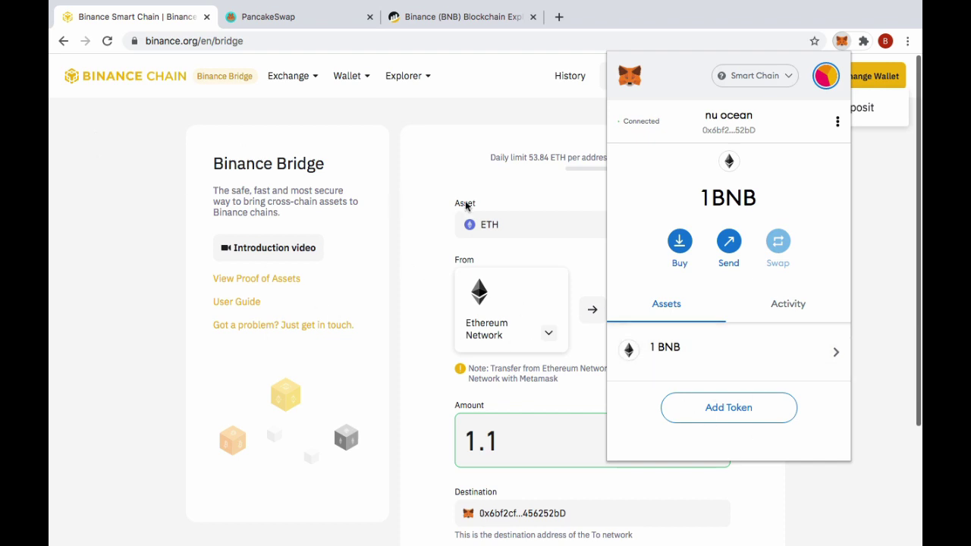
# - Switch to BscScan, search for "eth", and open the Binance-Peg Ethereum Token page
pyautogui.click(446, 23)
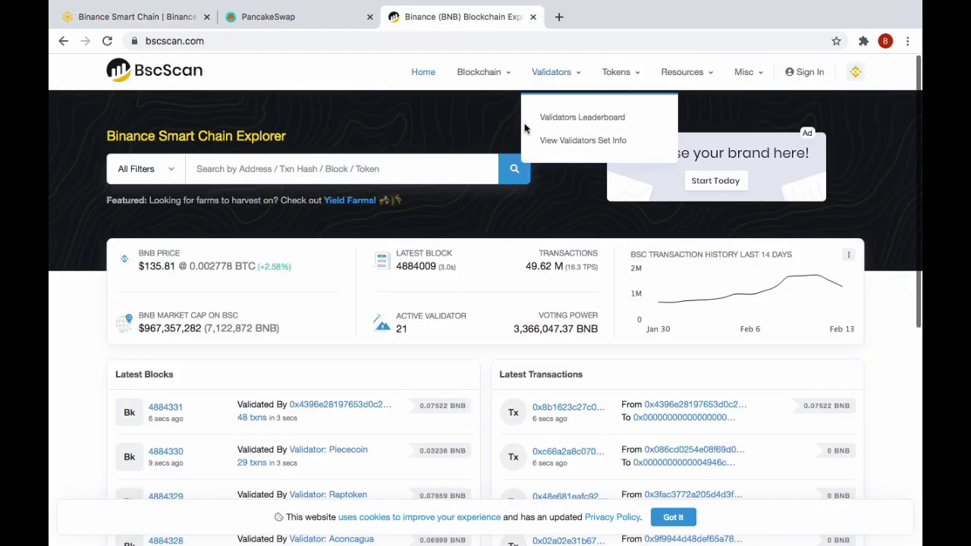
pyautogui.click(233, 170)
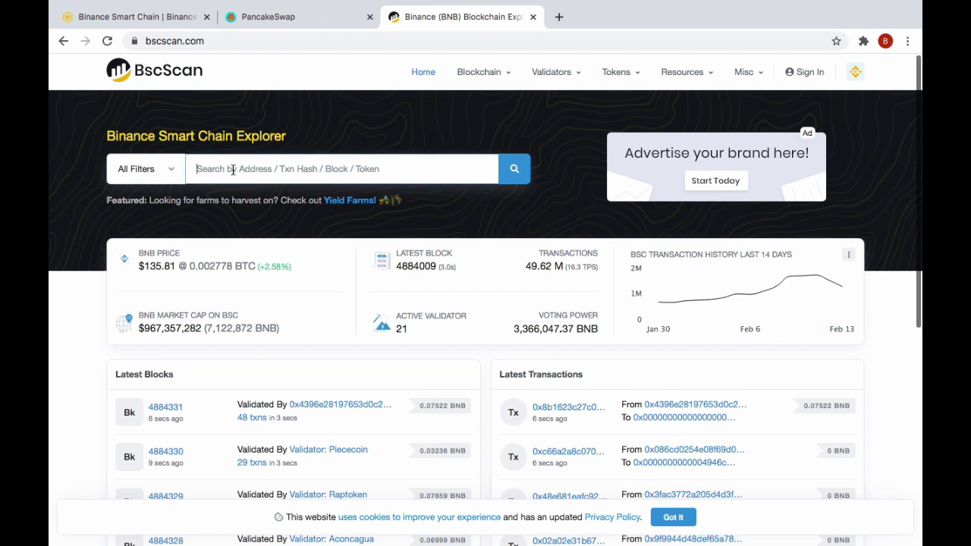
pyautogui.write('eth')
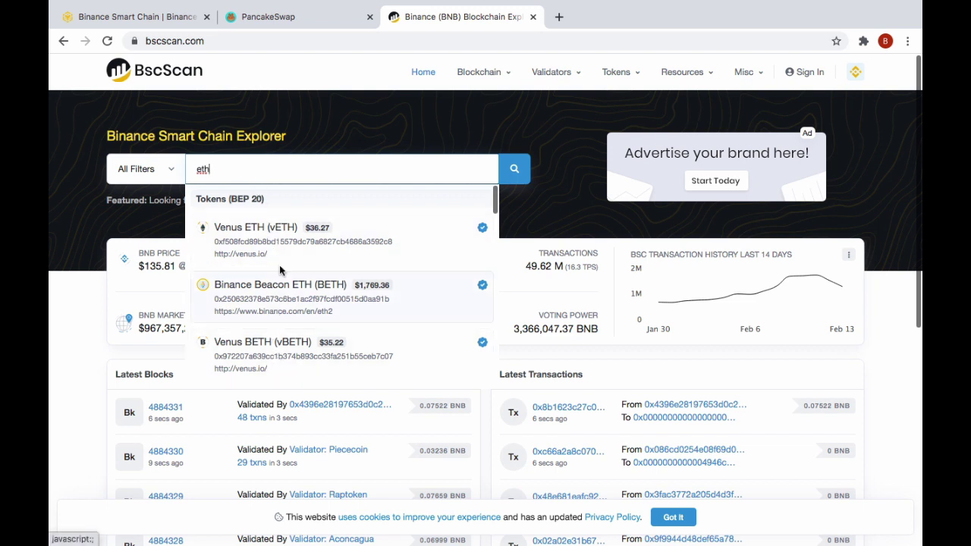
pyautogui.scroll(-1, 281, 269)
pyautogui.scroll(-1, 280, 270)
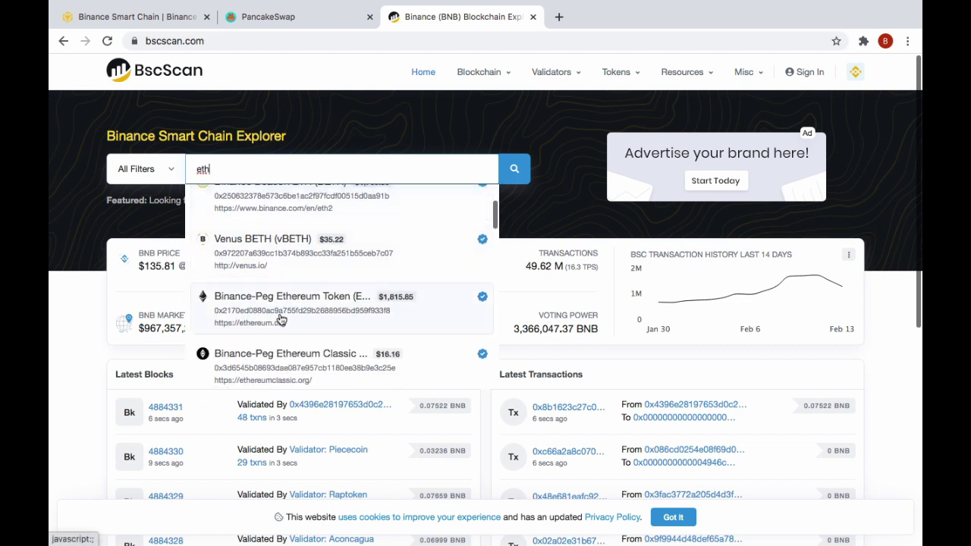
pyautogui.scroll(-3, 280, 319)
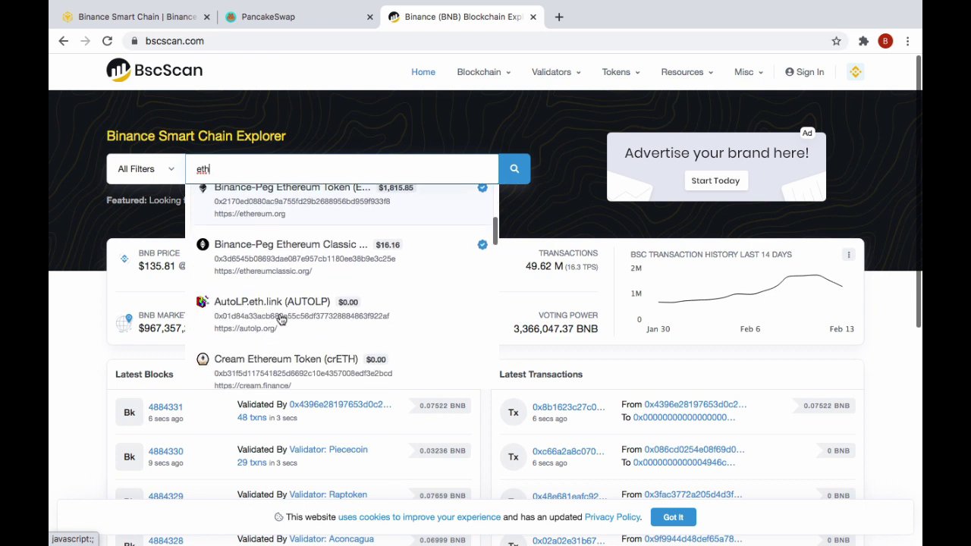
pyautogui.scroll(-3, 280, 319)
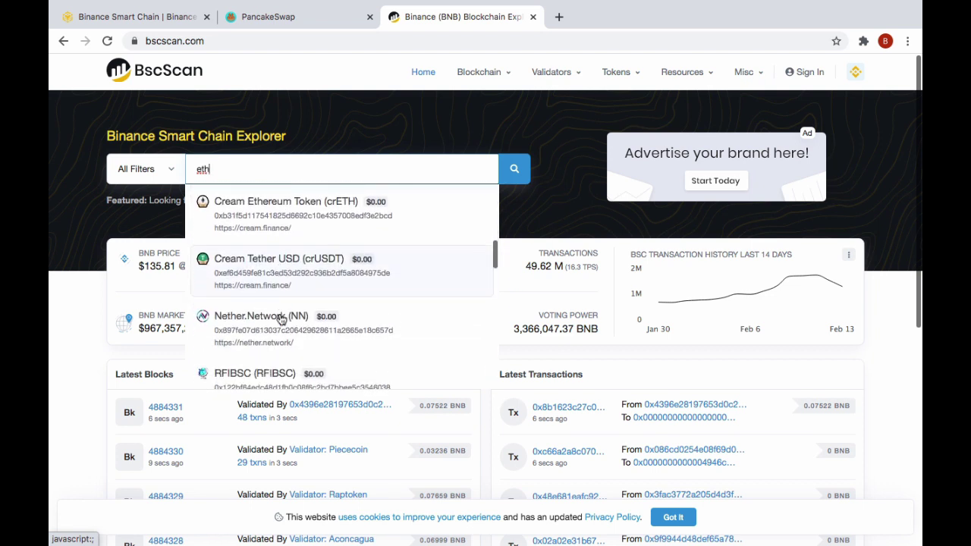
pyautogui.scroll(-3, 280, 319)
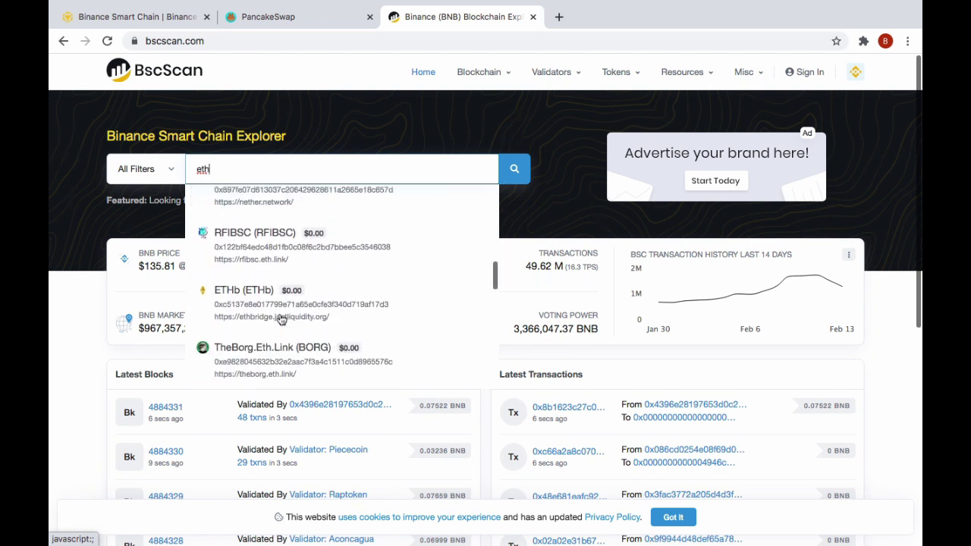
pyautogui.scroll(8, 280, 319)
pyautogui.scroll(1, 280, 320)
pyautogui.scroll(-2, 281, 320)
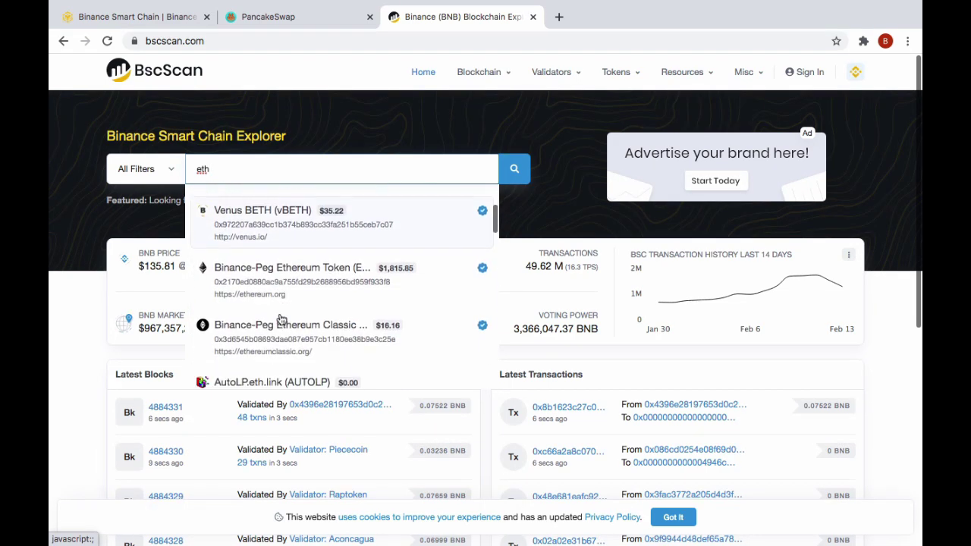
pyautogui.click(286, 272)
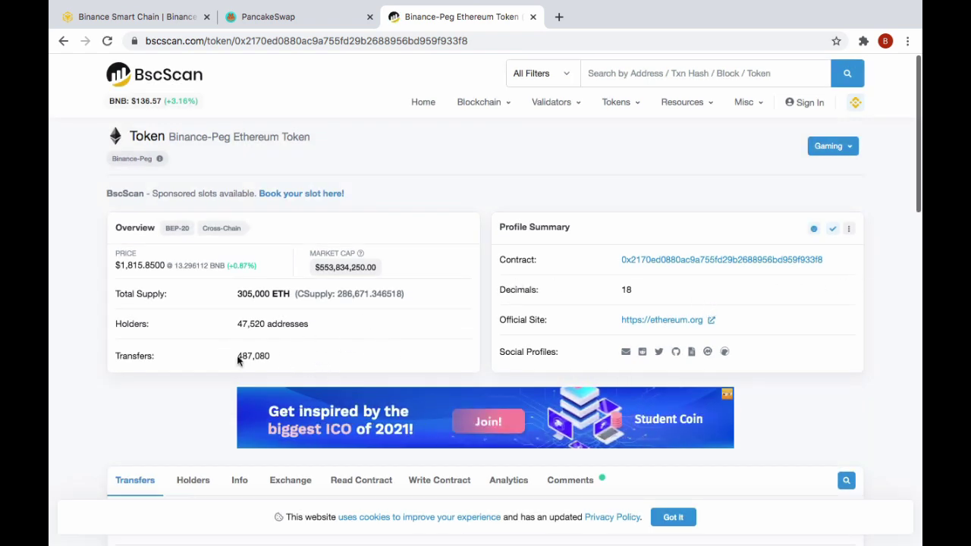
# - Copy the contract address of the Binance-Peg Ethereum Token and open the MetaMask wallet
pyautogui.click(833, 261)
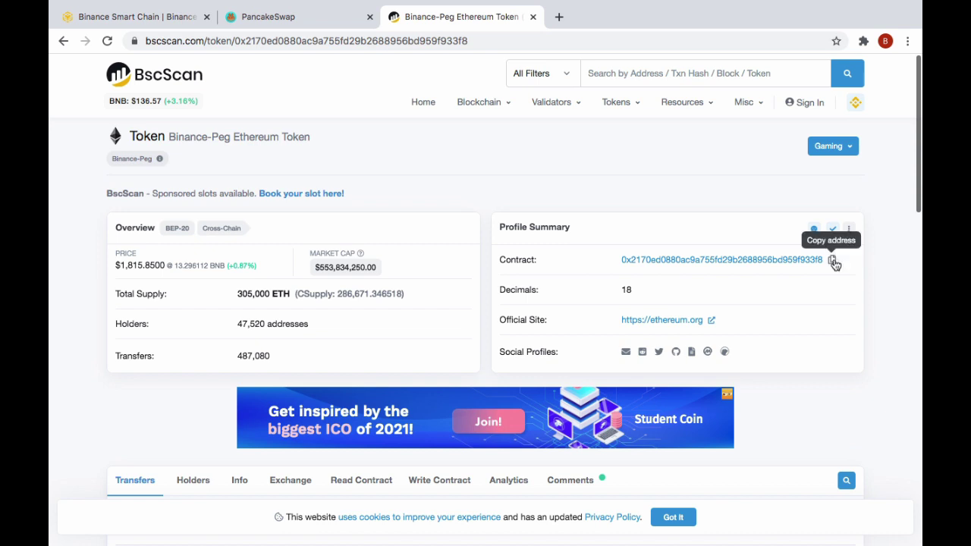
pyautogui.click(831, 261)
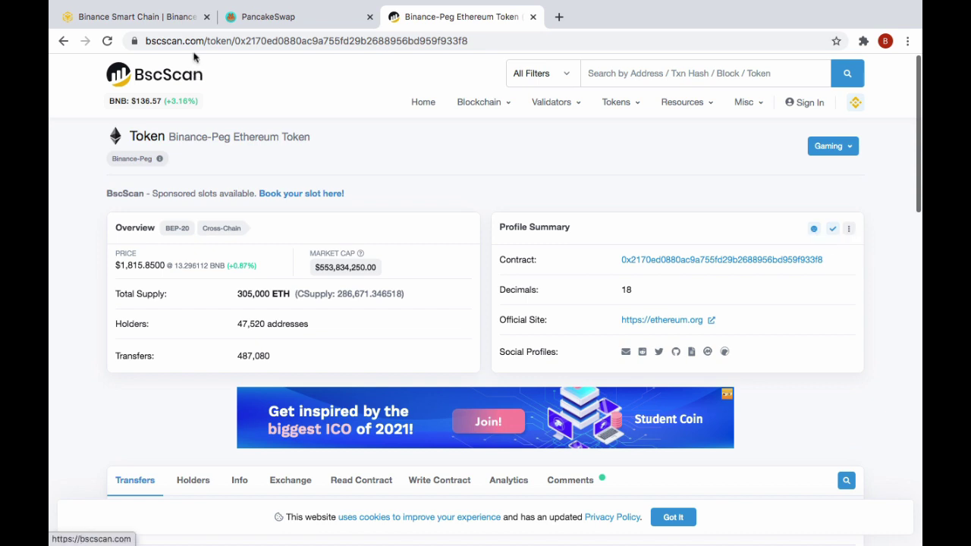
pyautogui.click(863, 41)
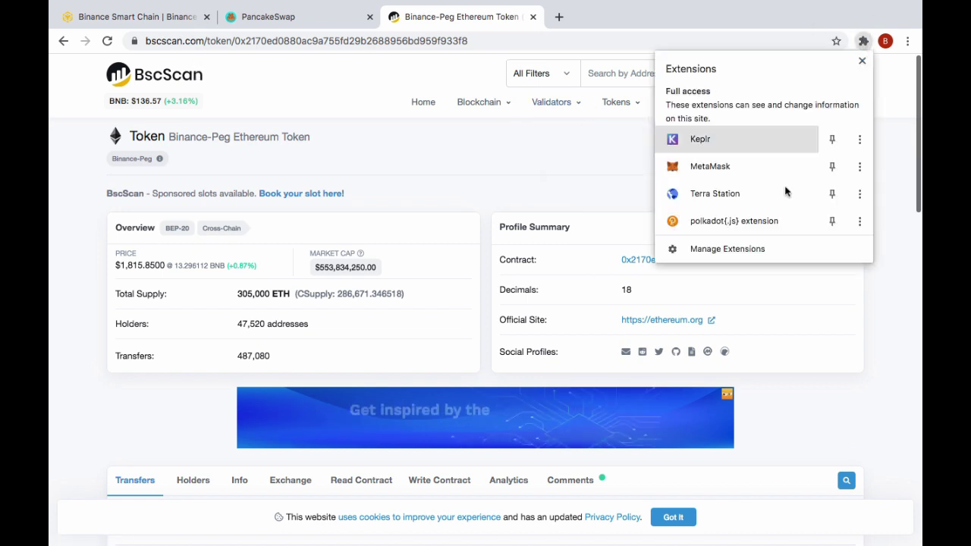
pyautogui.click(749, 175)
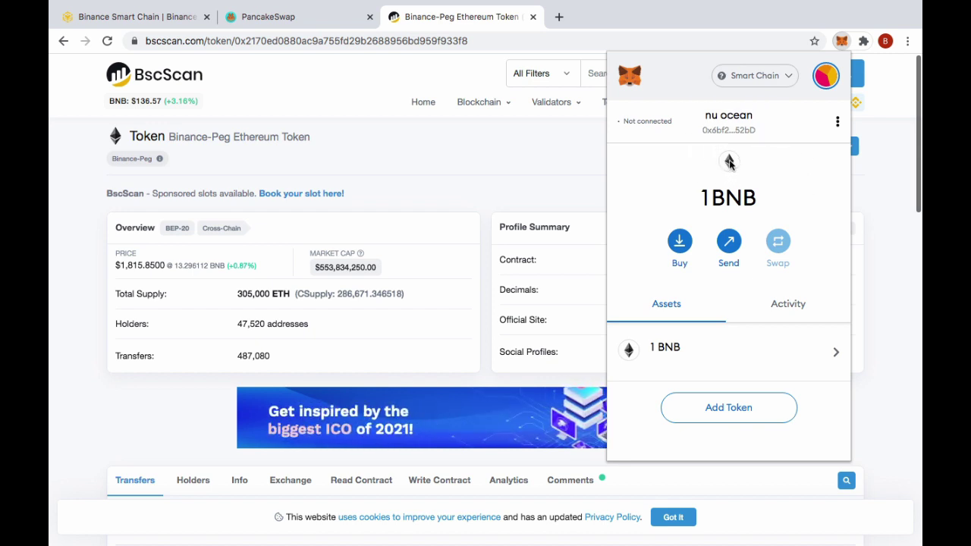
pyautogui.click(726, 408)
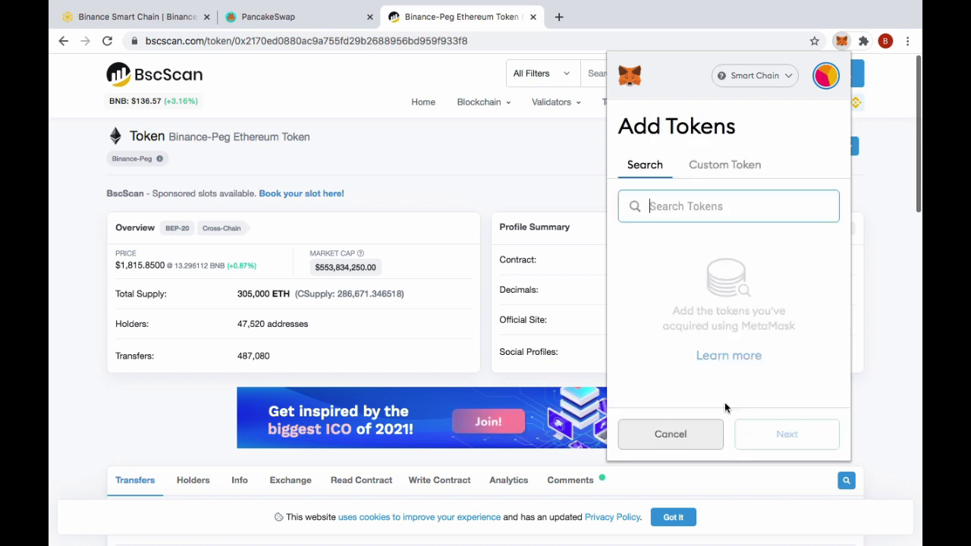
pyautogui.click(733, 169)
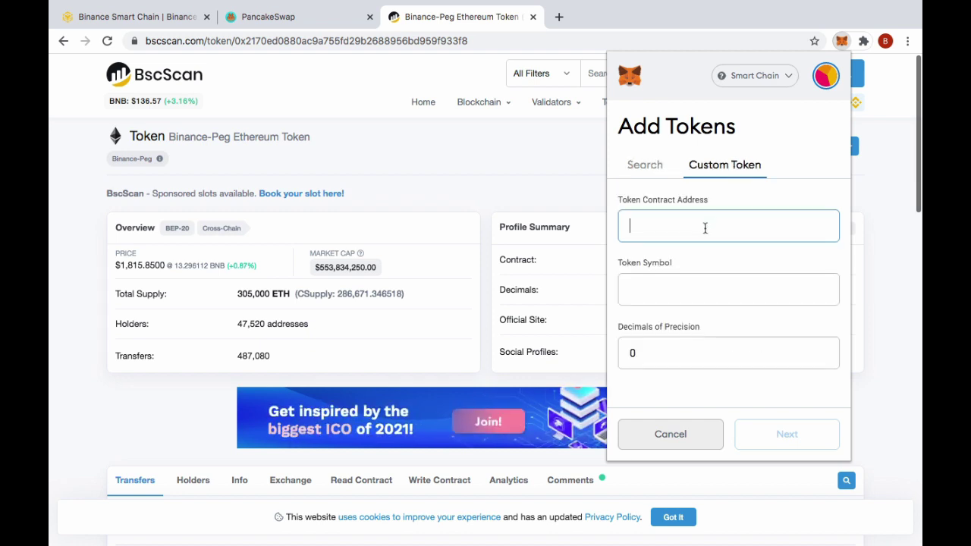
pyautogui.click(670, 435)
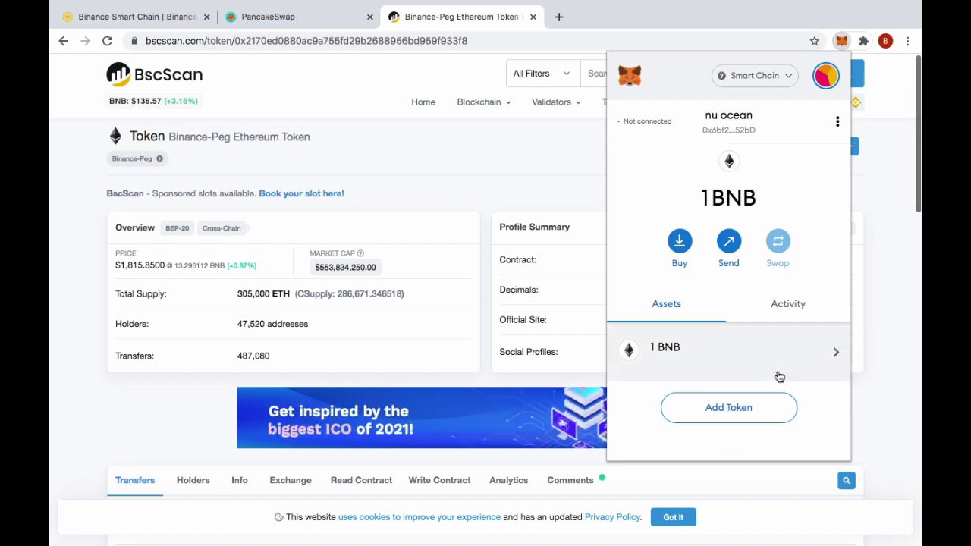
# - Add ETH as a custom token on Smart Chain using the copied contract address, and return to the wallet's asset list
pyautogui.click(742, 415)
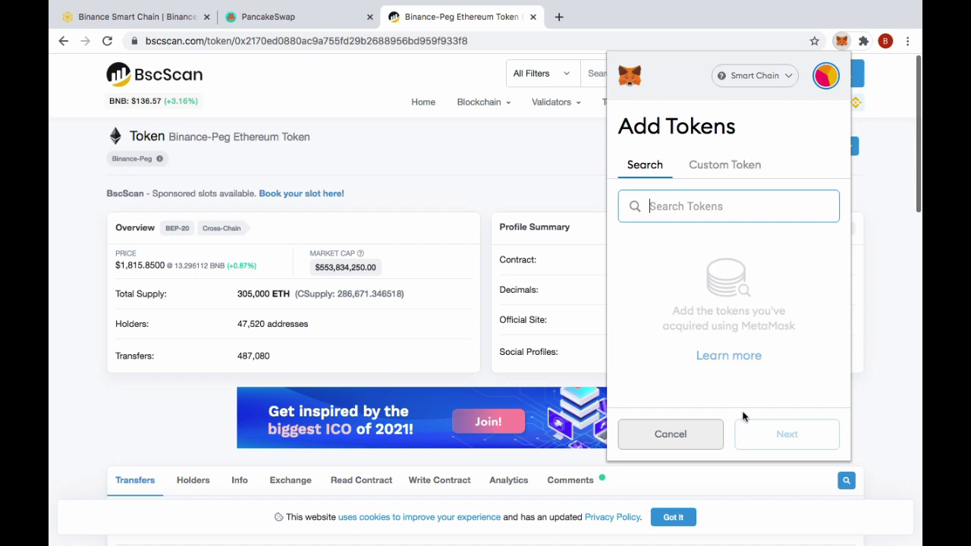
pyautogui.click(718, 167)
pyautogui.click(667, 223)
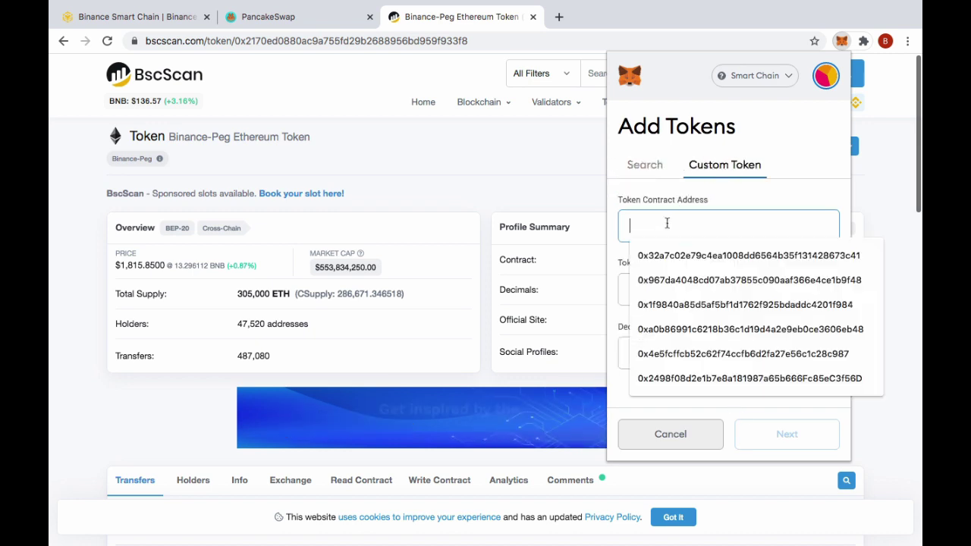
pyautogui.hotkey('ctrl', 'v')
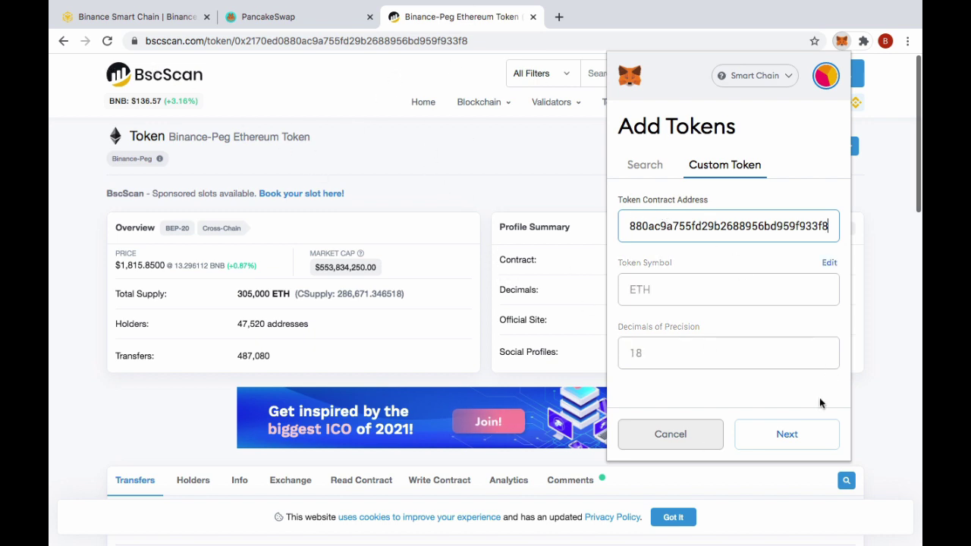
pyautogui.click(801, 433)
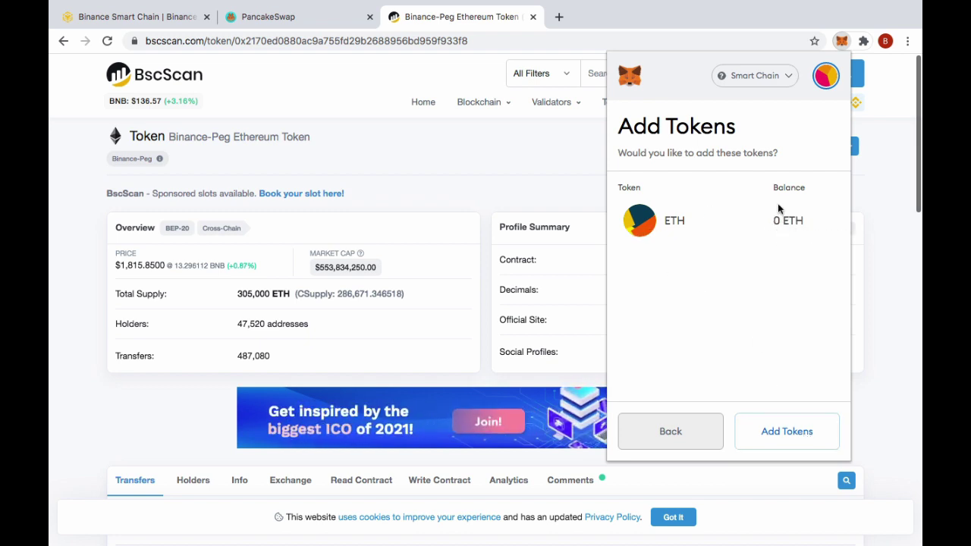
pyautogui.click(791, 432)
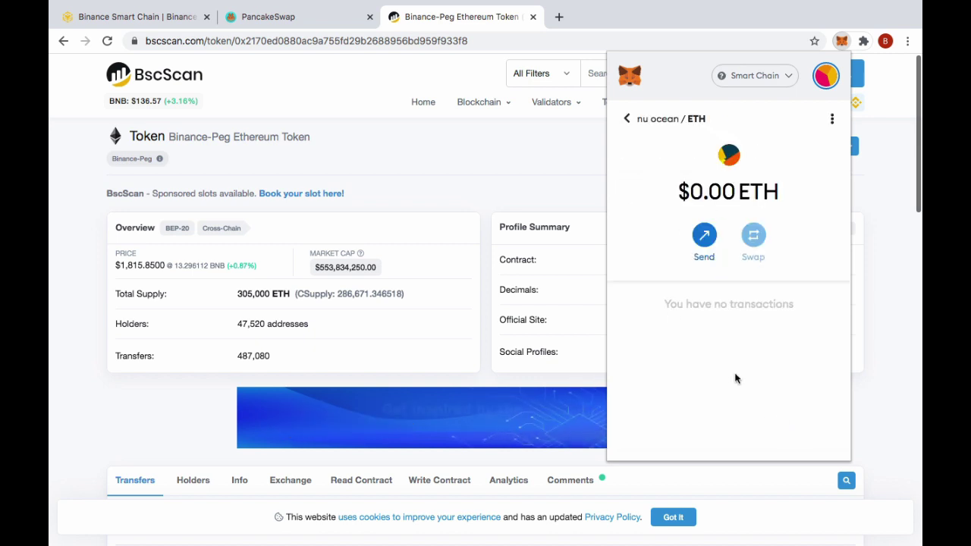
pyautogui.click(629, 119)
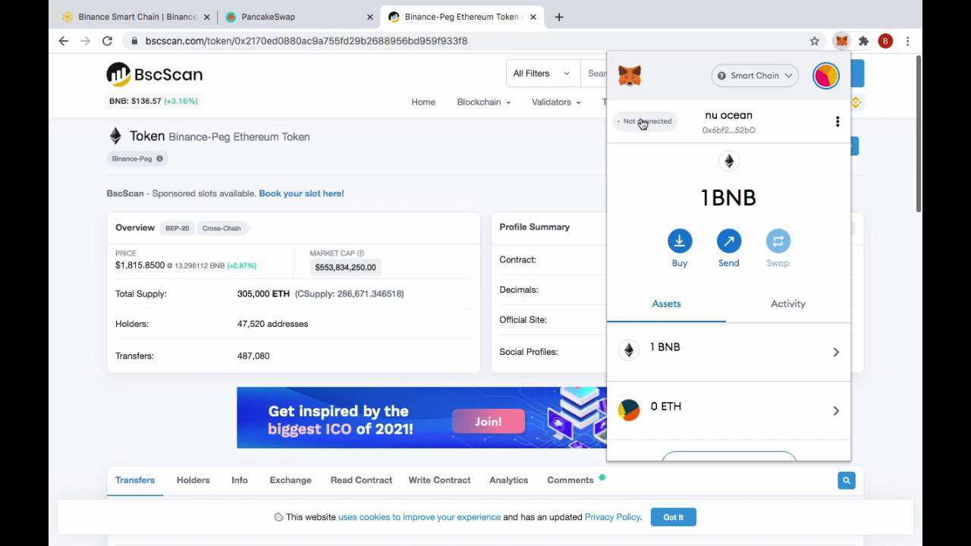
# - Switch to Binance Bridge and check the confirmation progress of the 1.1 ETH transfer, then minimize its details
pyautogui.click(298, 26)
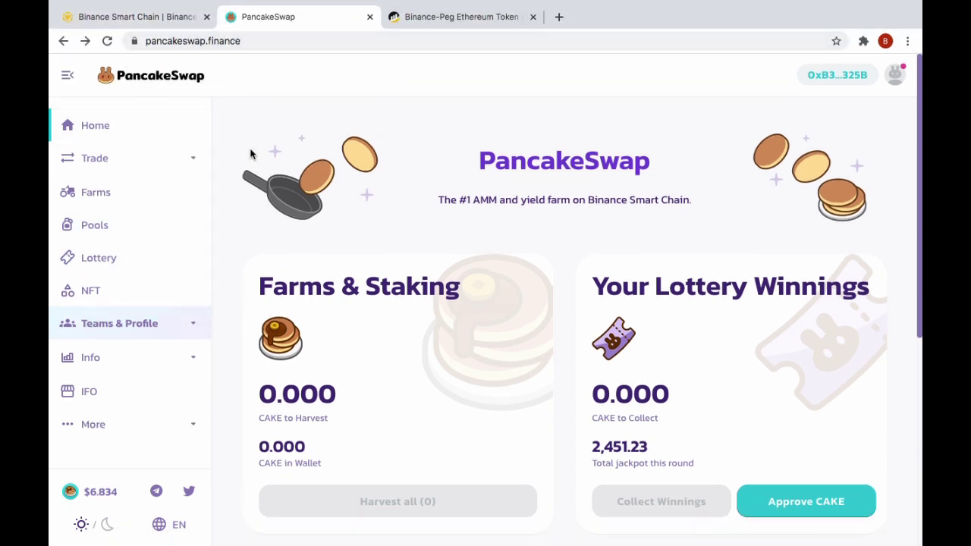
pyautogui.click(147, 16)
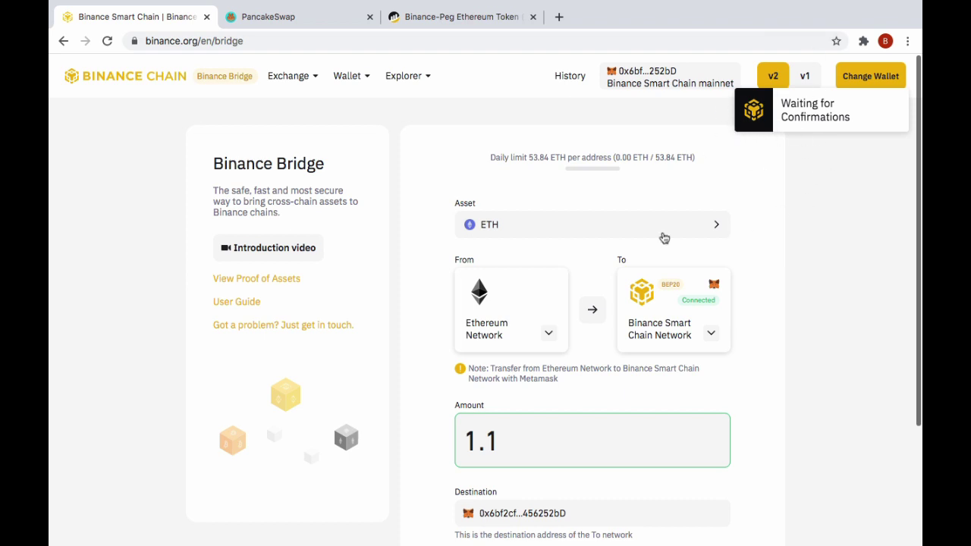
pyautogui.scroll(-2, 789, 363)
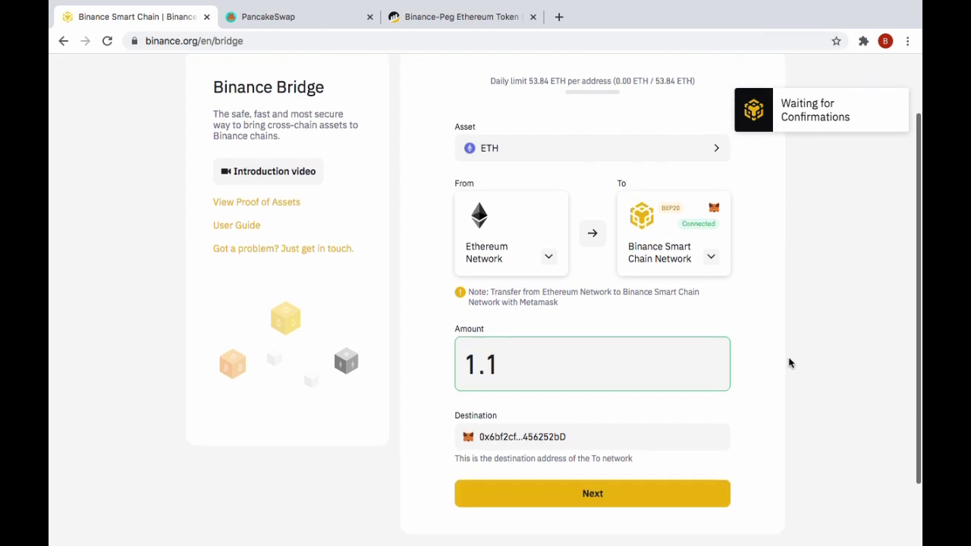
pyautogui.click(815, 114)
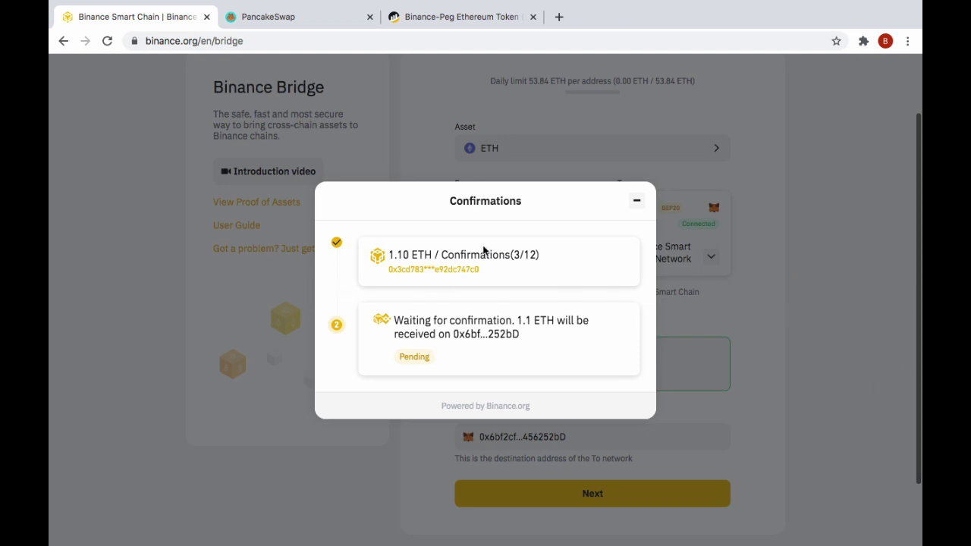
pyautogui.click(637, 200)
pyautogui.scroll(2, 844, 290)
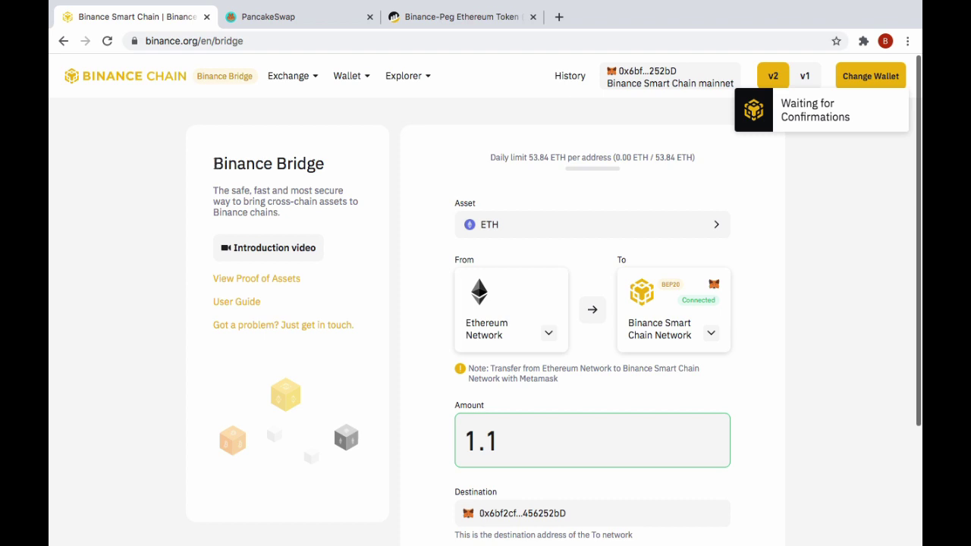
pyautogui.click(469, 22)
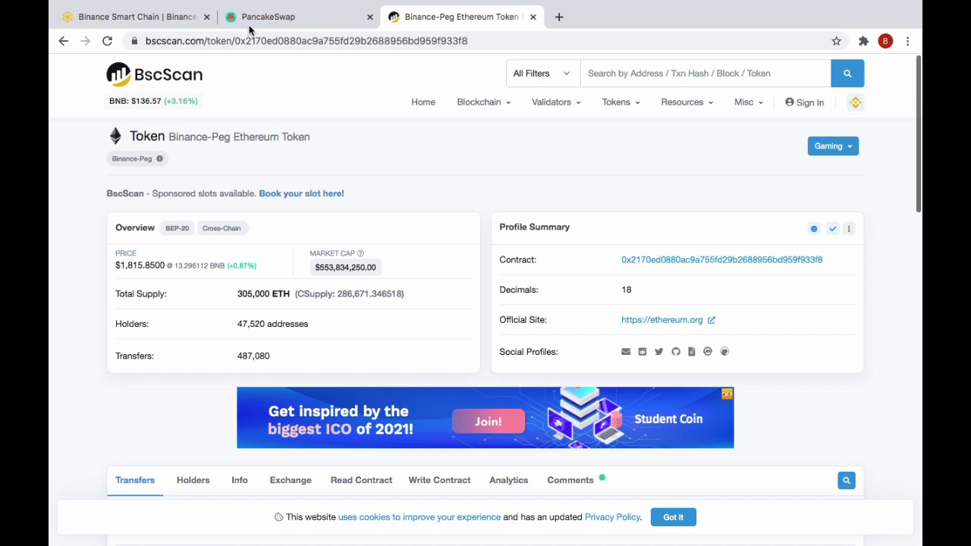
pyautogui.click(156, 27)
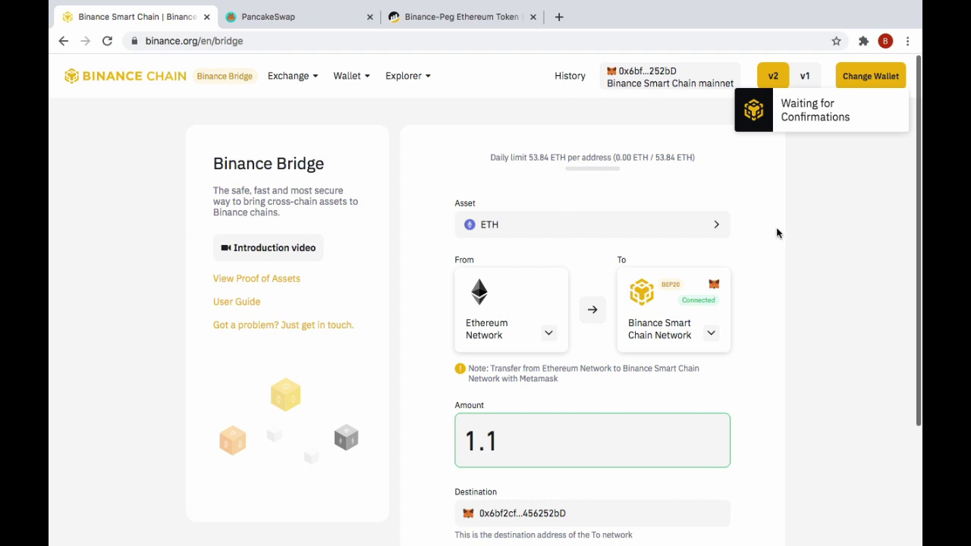
pyautogui.click(288, 16)
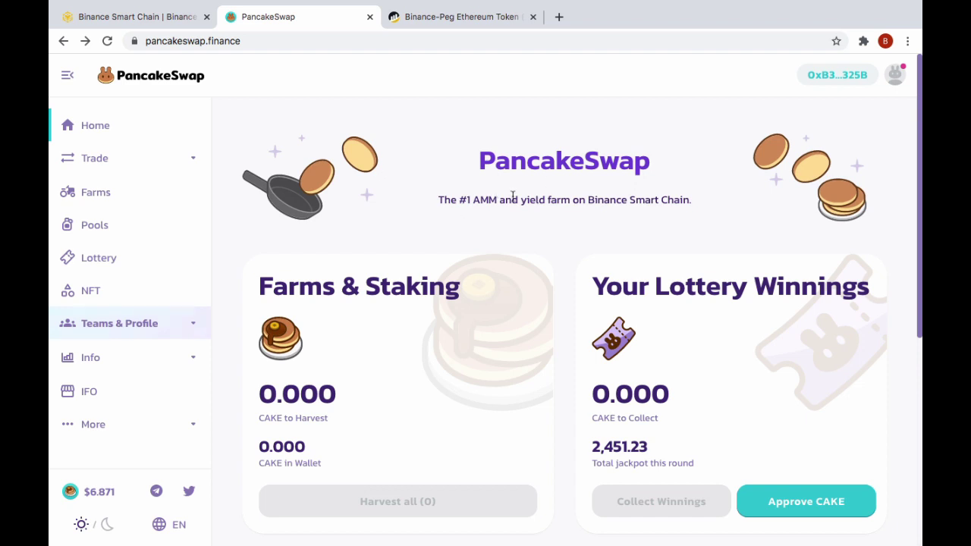
# - Return to Binance Bridge, reopen the transfer's confirmation details, and check the assets and activity in MetaMask
pyautogui.click(106, 18)
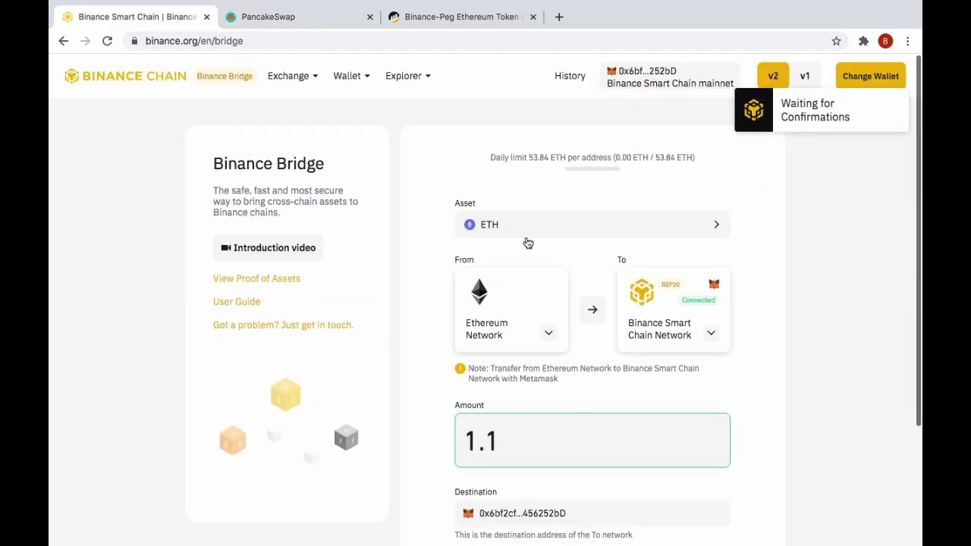
pyautogui.click(805, 117)
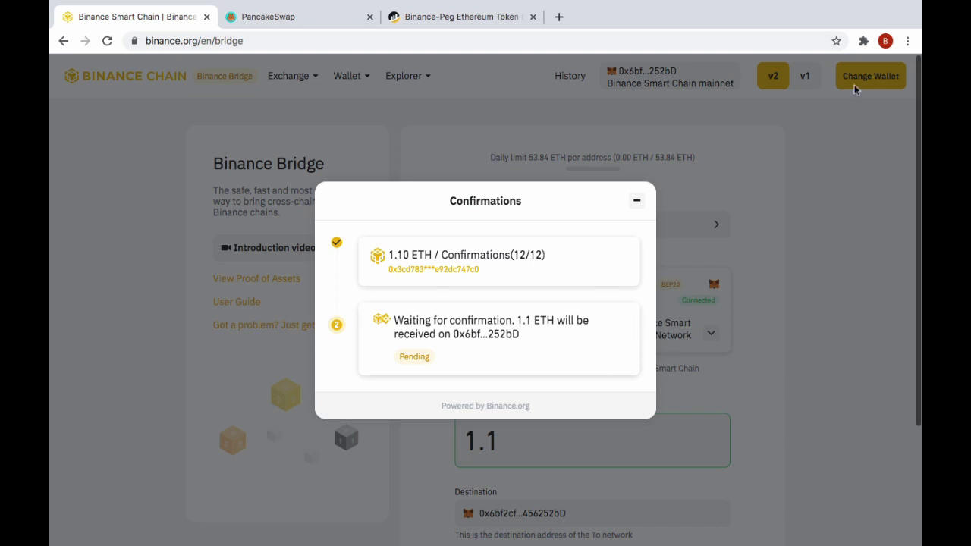
pyautogui.click(863, 40)
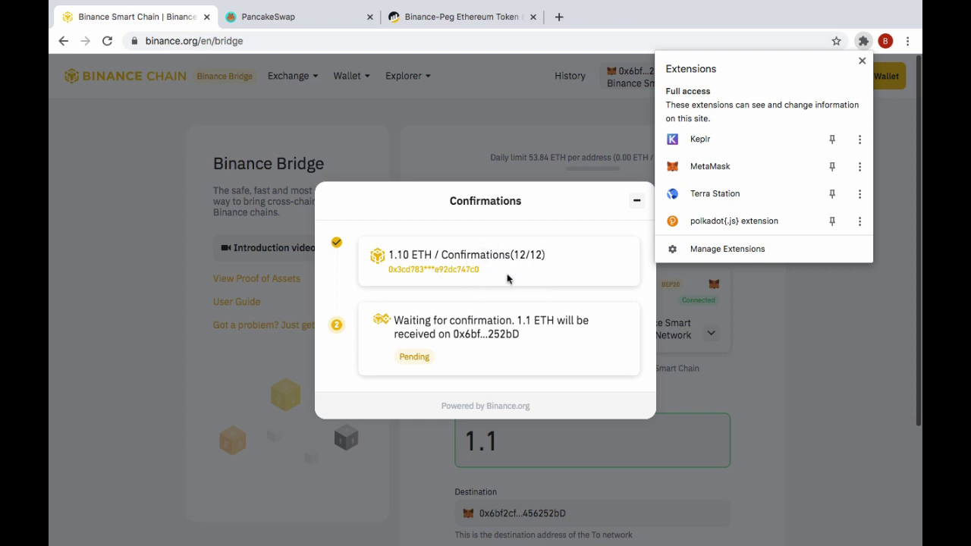
pyautogui.click(720, 172)
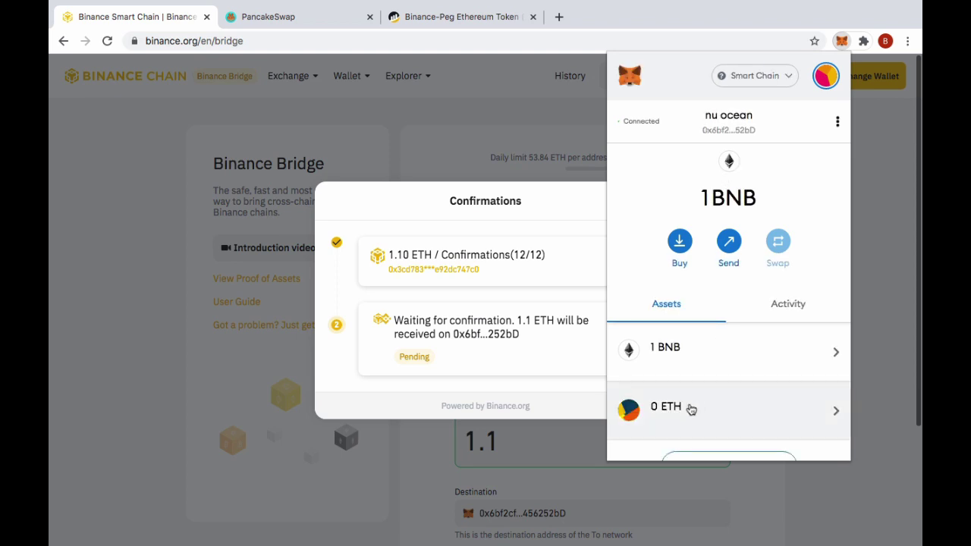
pyautogui.click(788, 306)
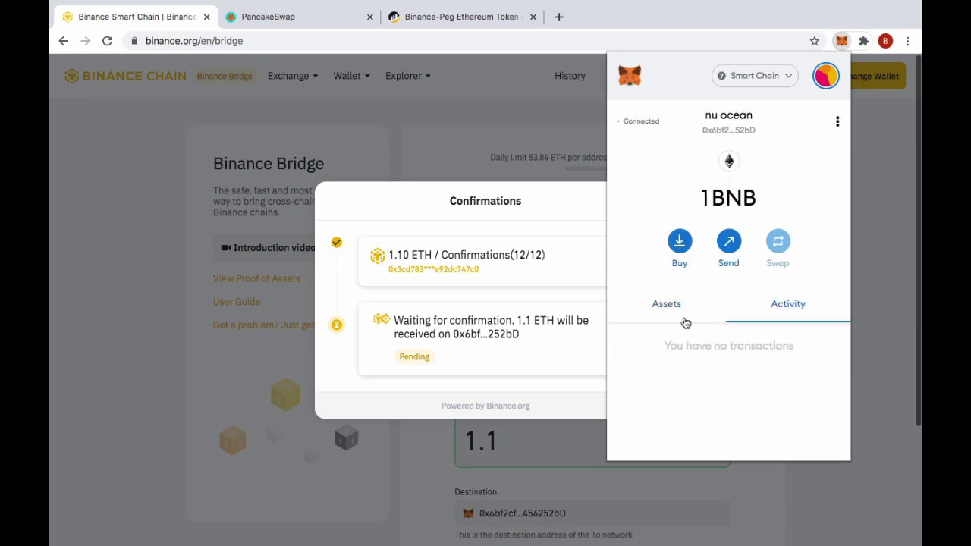
# - Check the MetaMask asset list, close the wallet, minimize the transfer confirmations and look over the Binance Bridge form
pyautogui.click(660, 312)
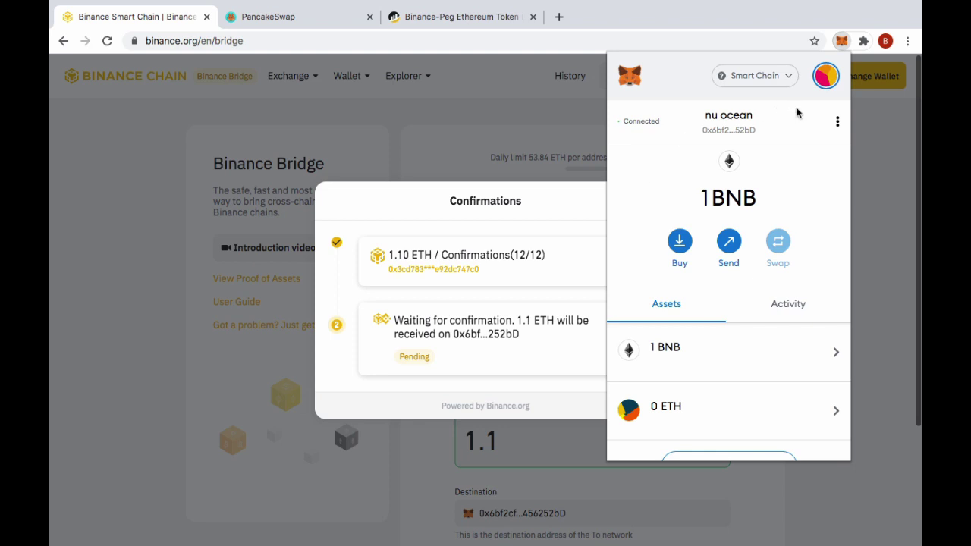
pyautogui.click(842, 42)
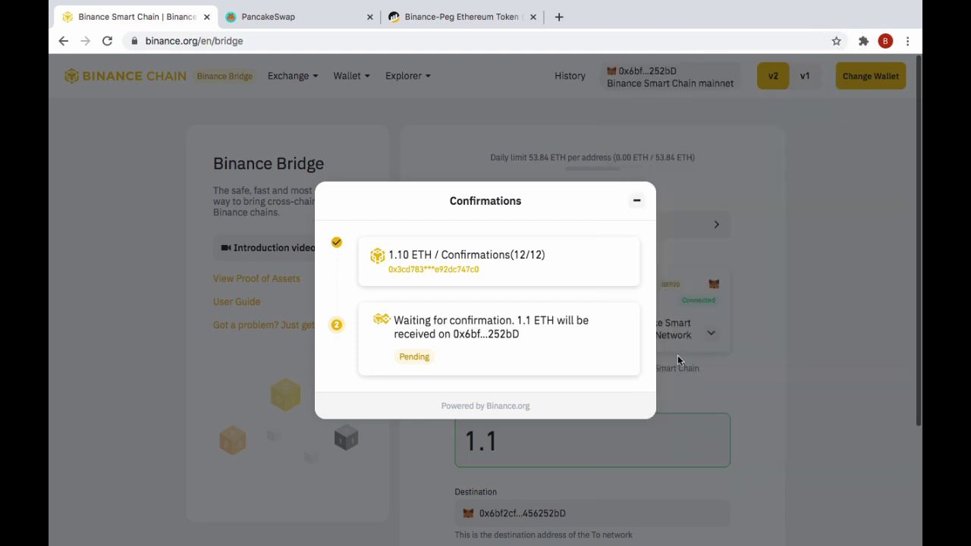
pyautogui.click(637, 203)
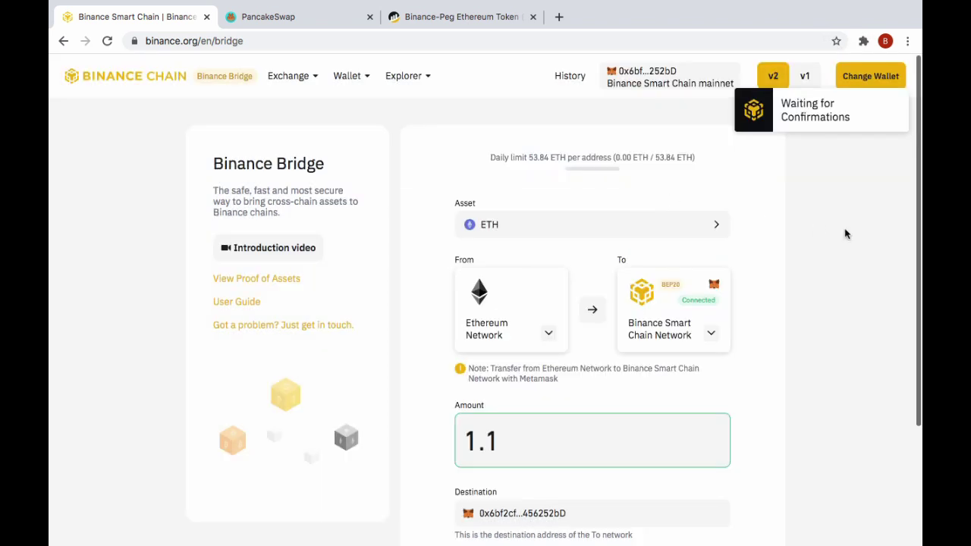
pyautogui.scroll(-3, 845, 234)
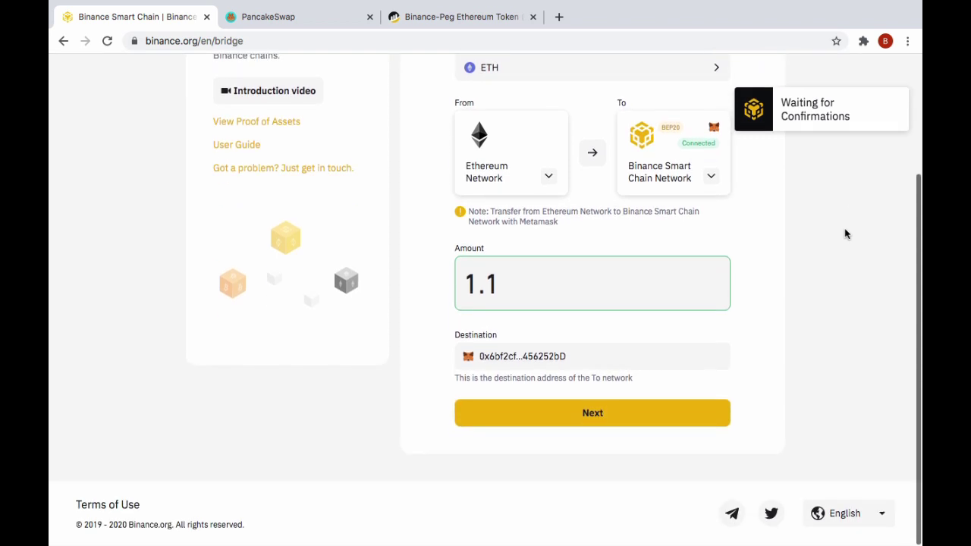
pyautogui.scroll(3, 845, 234)
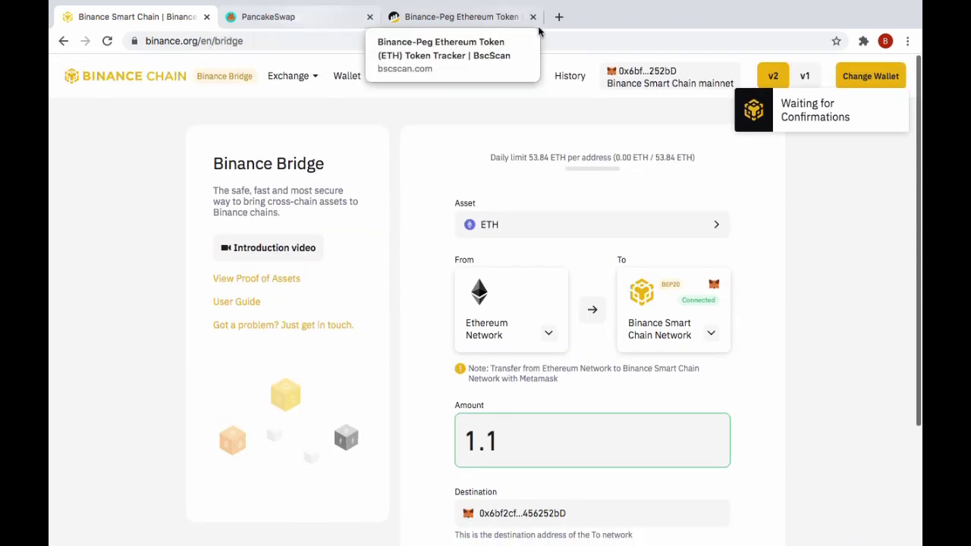
# - Copy the contract address of the Binance-Peg Ethereum Token from its BscScan page
pyautogui.click(485, 22)
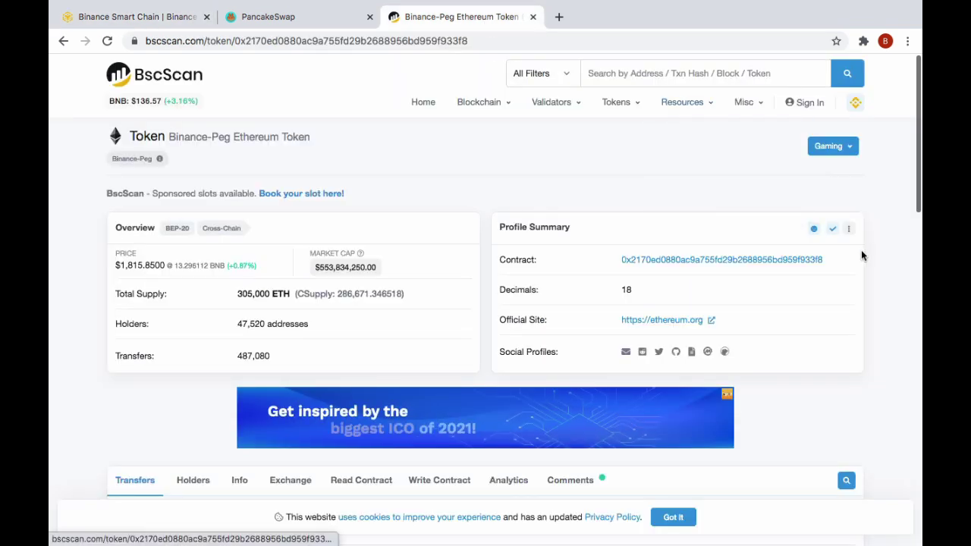
pyautogui.click(831, 260)
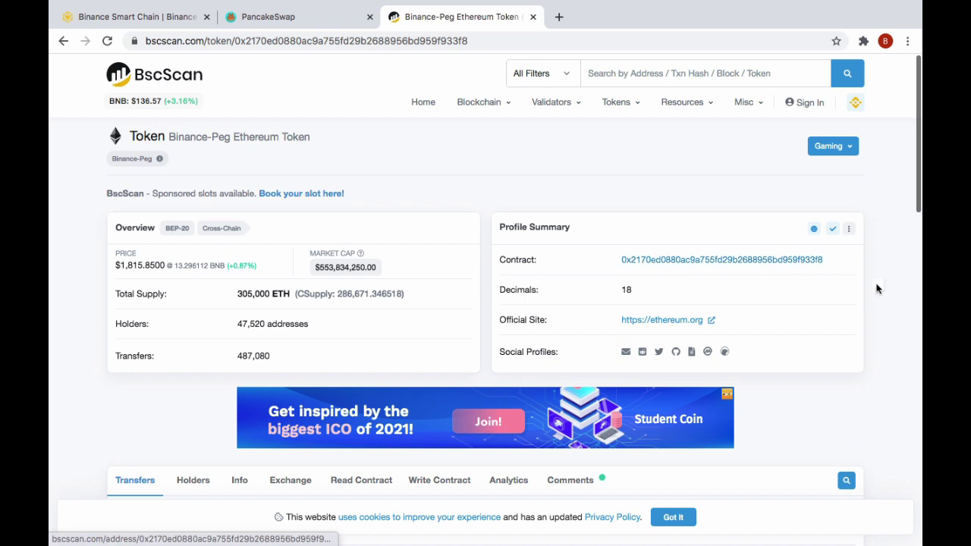
pyautogui.click(832, 262)
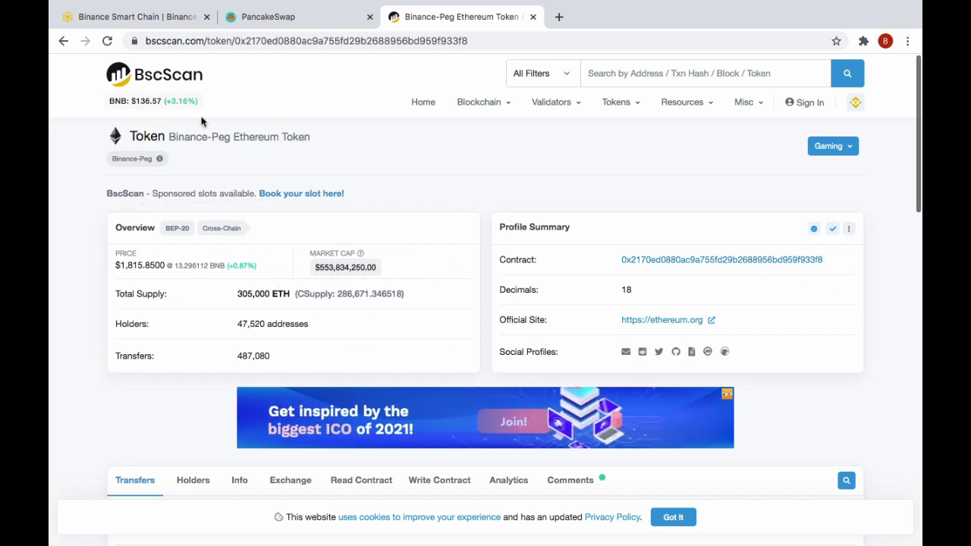
# - Switch to PancakeSwap, open the token Exchange and reverse the swap direction so BNB is the receiving token
pyautogui.click(289, 13)
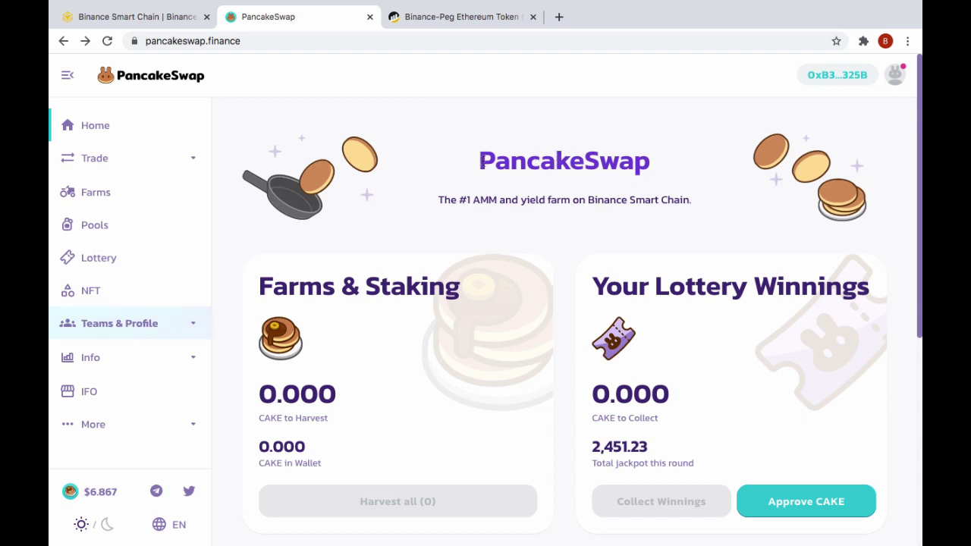
pyautogui.doubleClick(480, 160)
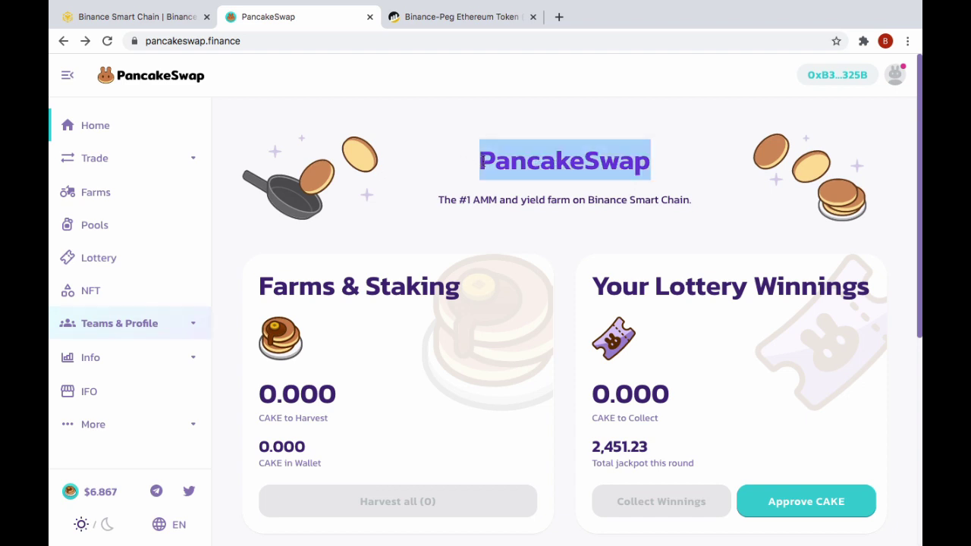
pyautogui.click(152, 169)
pyautogui.click(139, 194)
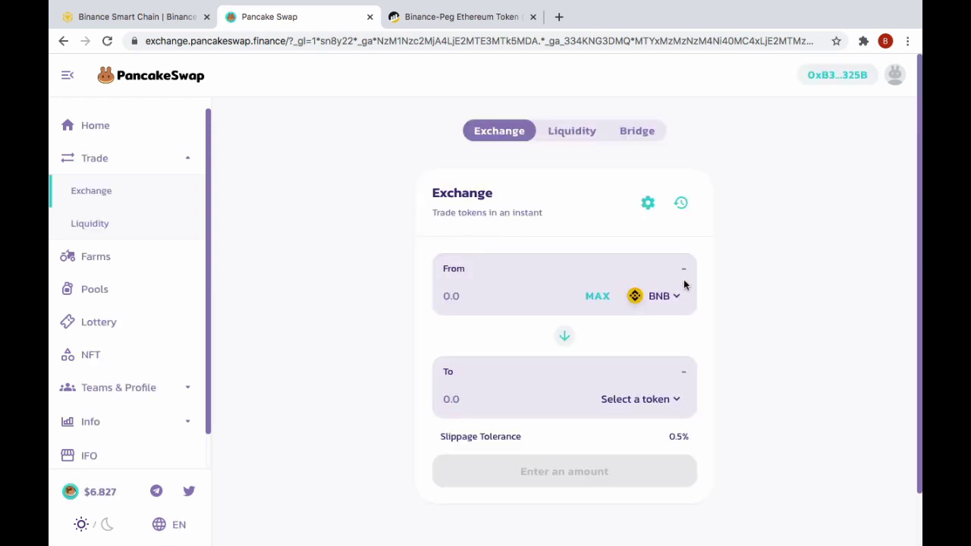
pyautogui.click(565, 338)
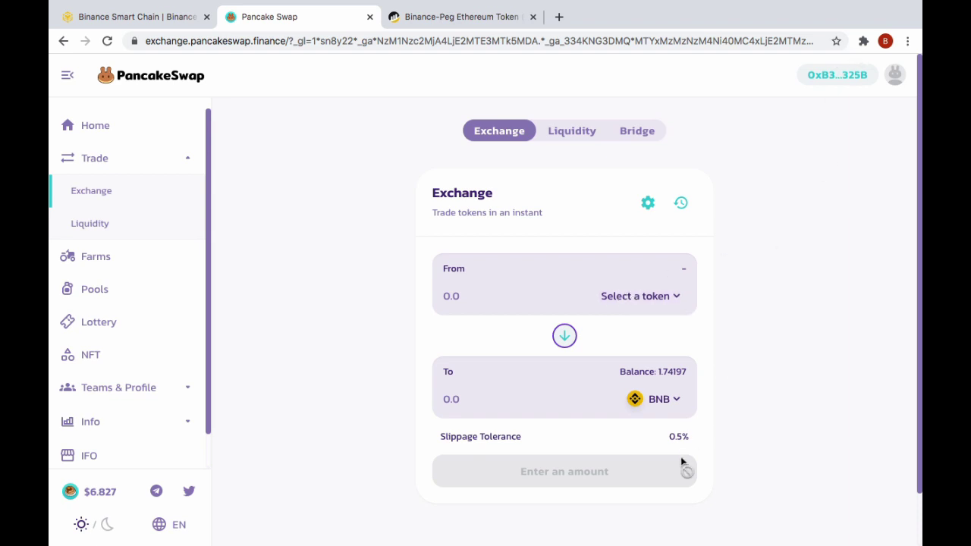
pyautogui.click(862, 41)
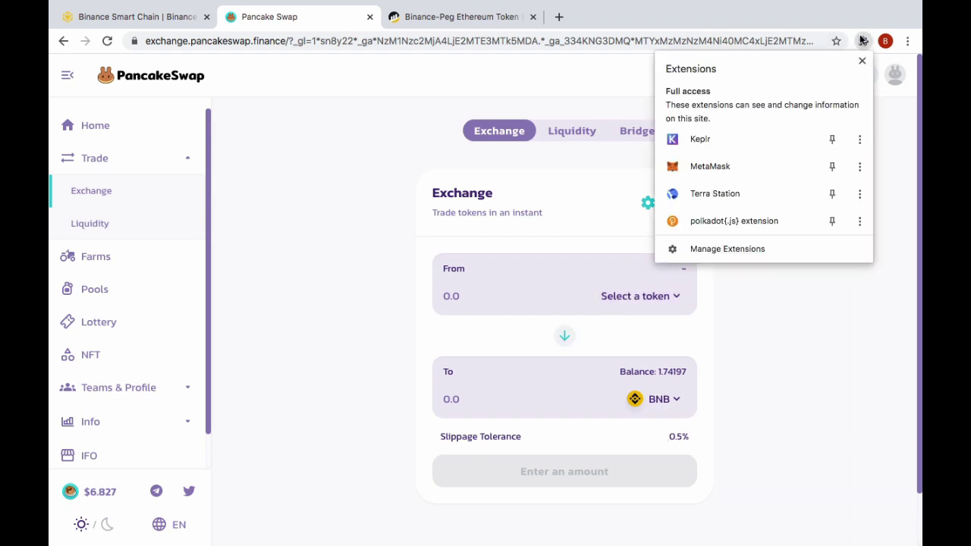
pyautogui.click(808, 342)
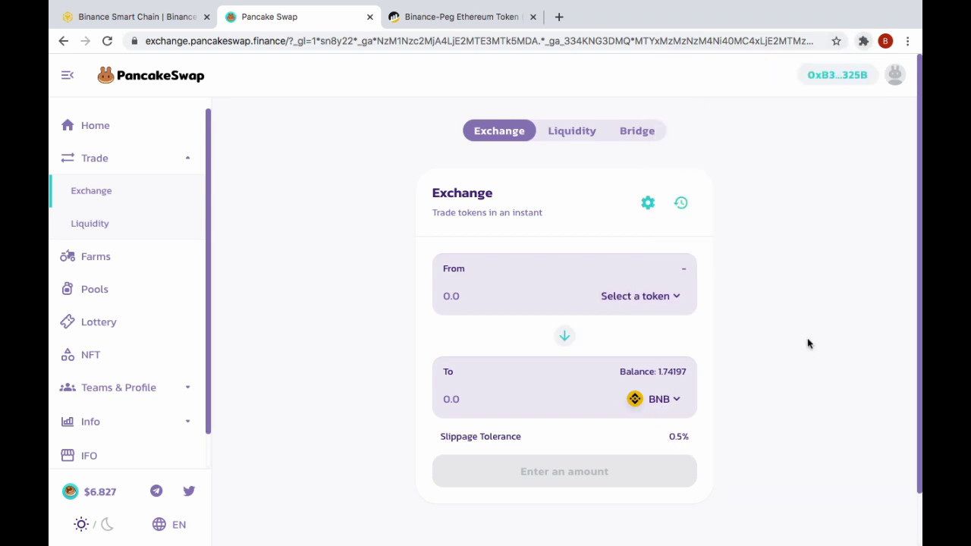
pyautogui.click(894, 74)
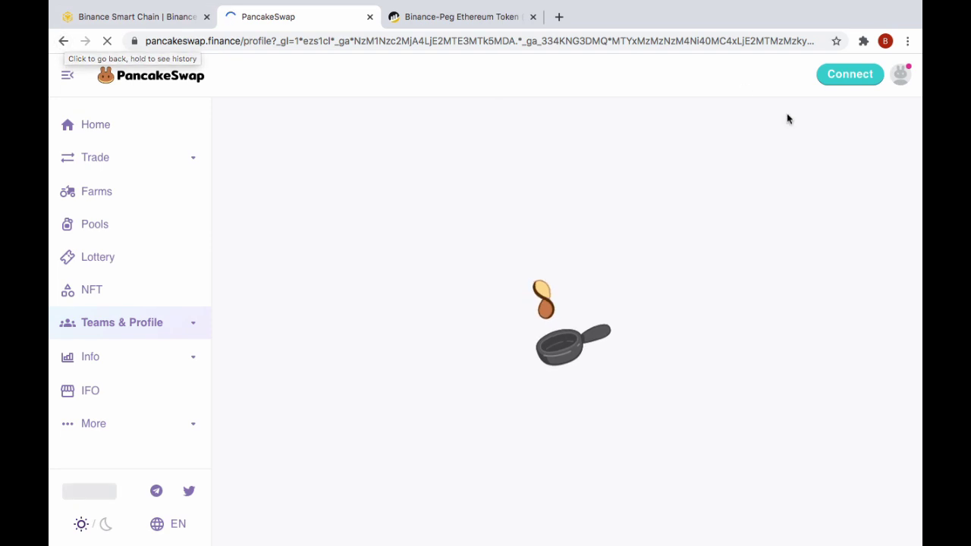
# - Go from the profile setup page back to the Exchange and reverse the swap so BNB is the To token
pyautogui.click(148, 161)
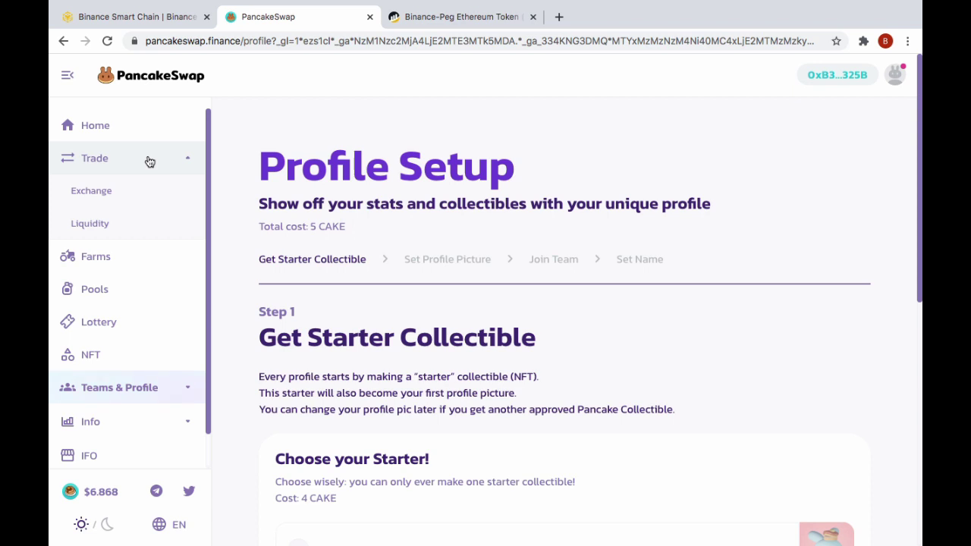
pyautogui.click(128, 189)
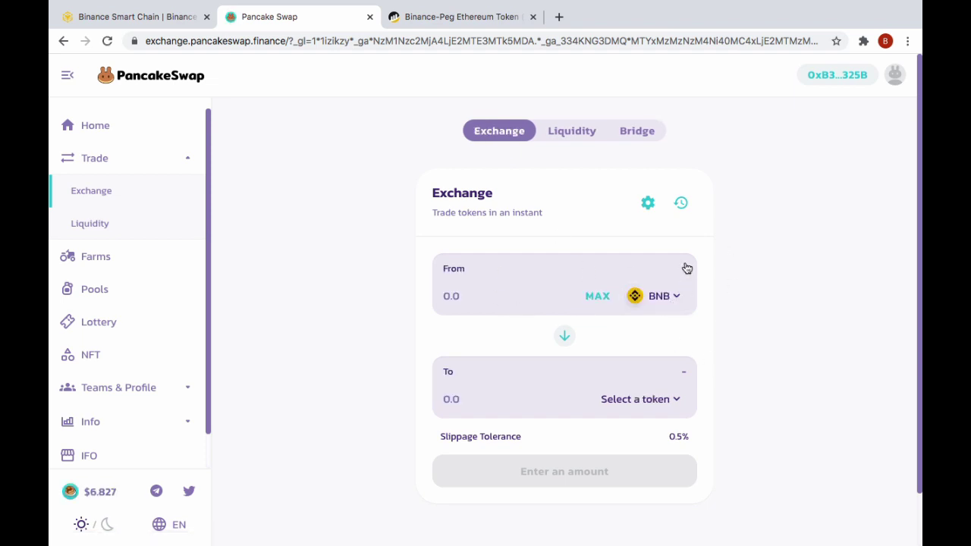
pyautogui.click(566, 338)
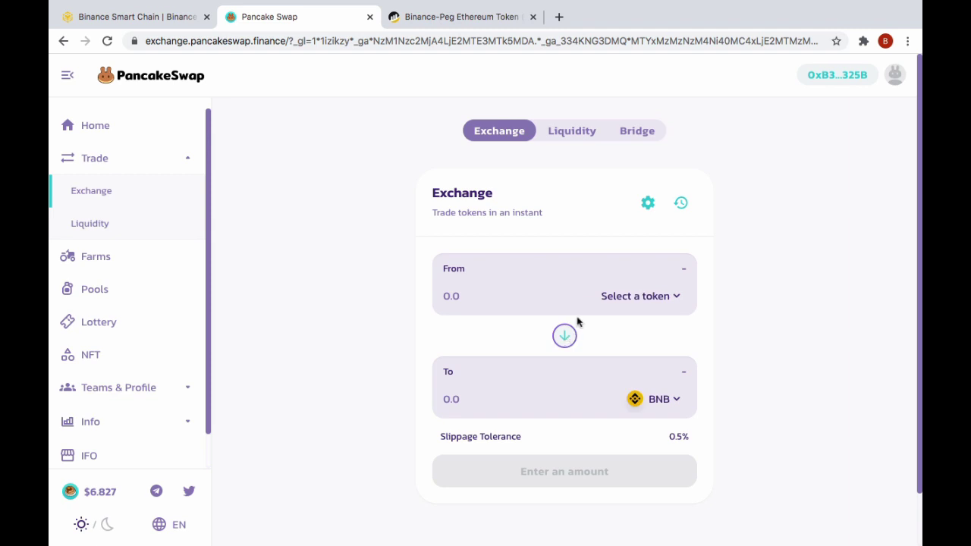
# - Browse the available tokens for the From side of the swap, then close the list without choosing one
pyautogui.click(660, 304)
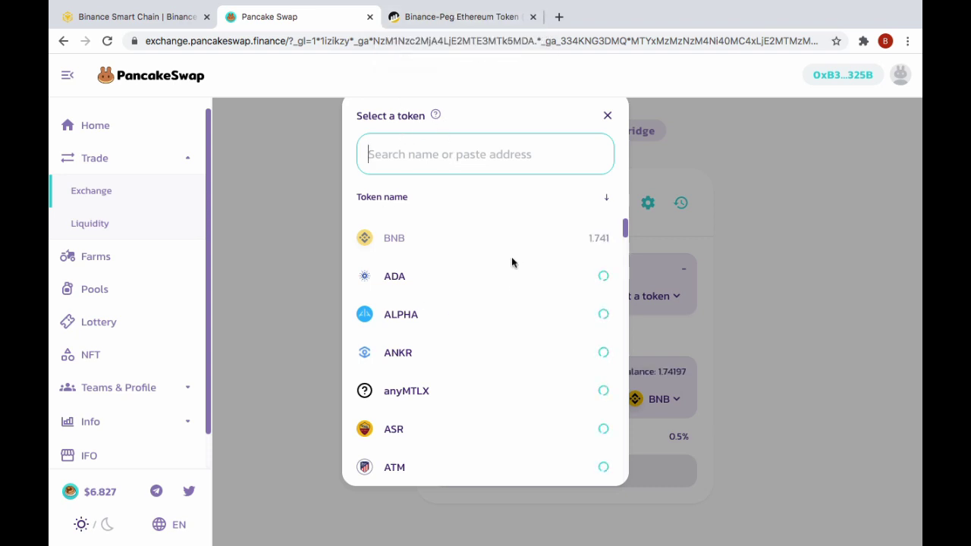
pyautogui.scroll(-10, 511, 261)
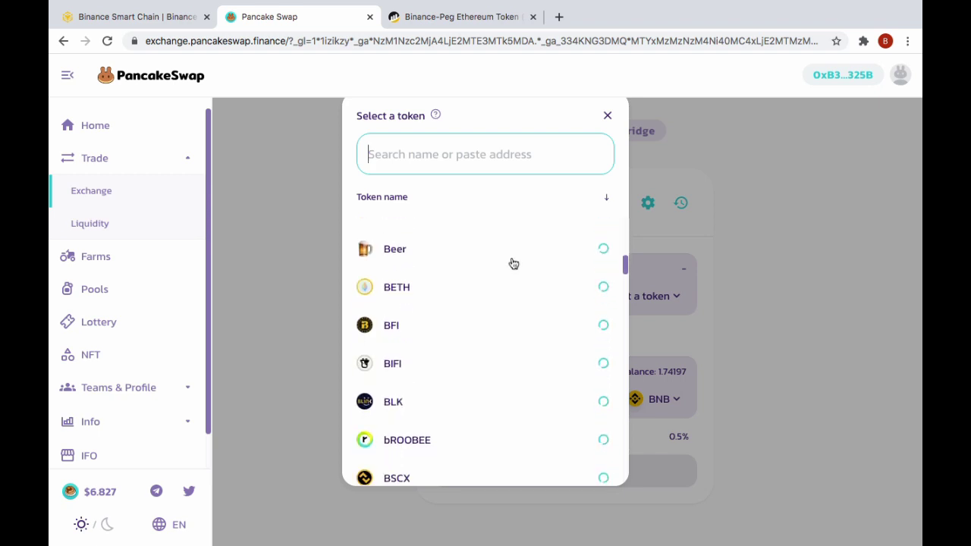
pyautogui.scroll(3, 512, 263)
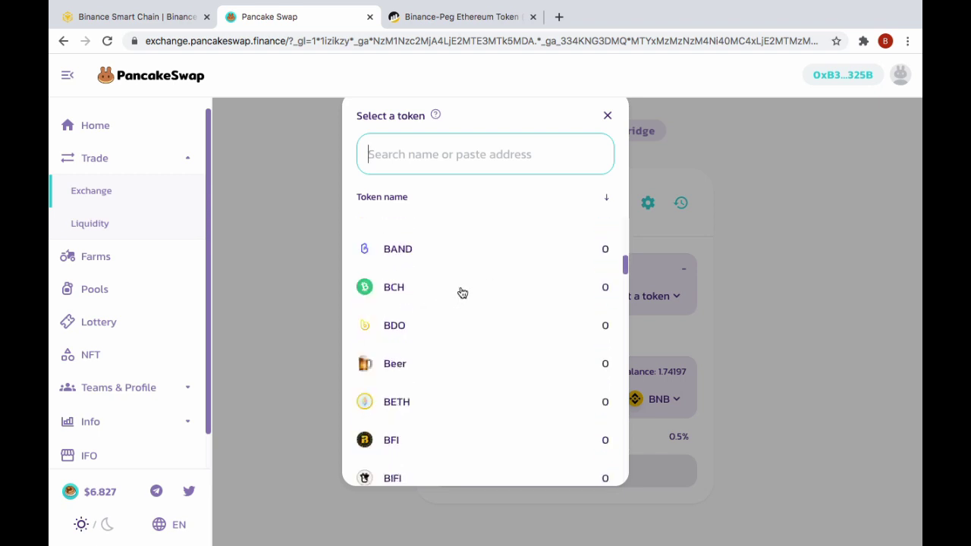
pyautogui.click(837, 209)
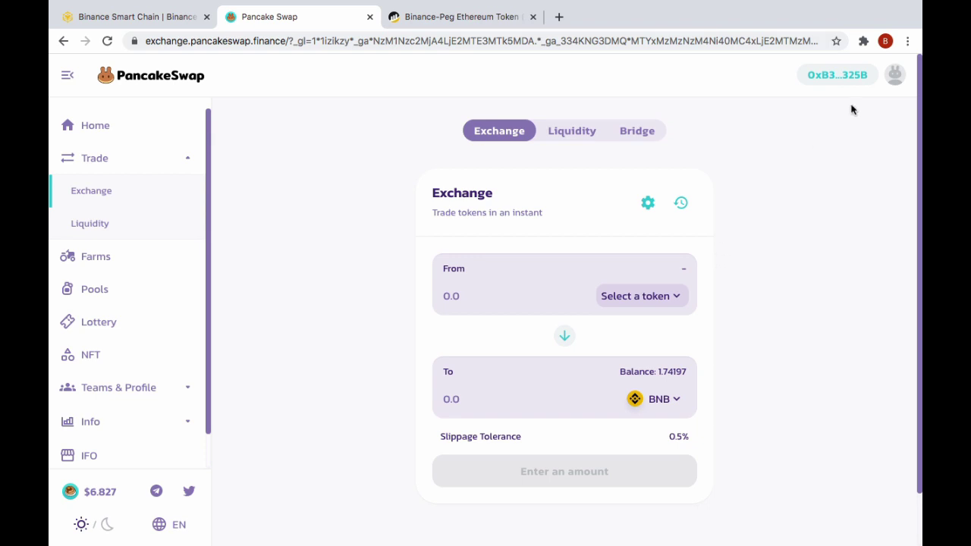
# - Open MetaMask, connect the current Smart Chain account to the PancakeSwap exchange and close the wallet
pyautogui.click(862, 41)
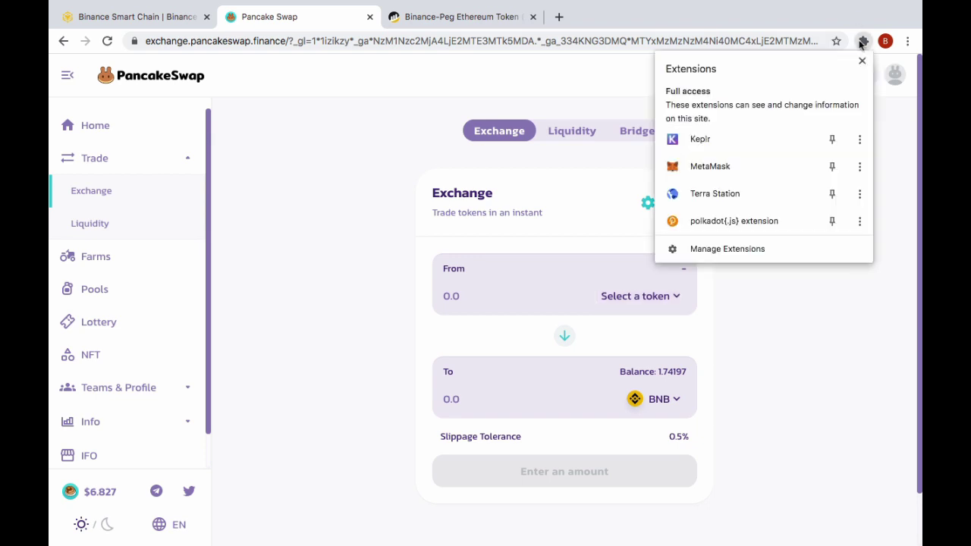
pyautogui.click(759, 169)
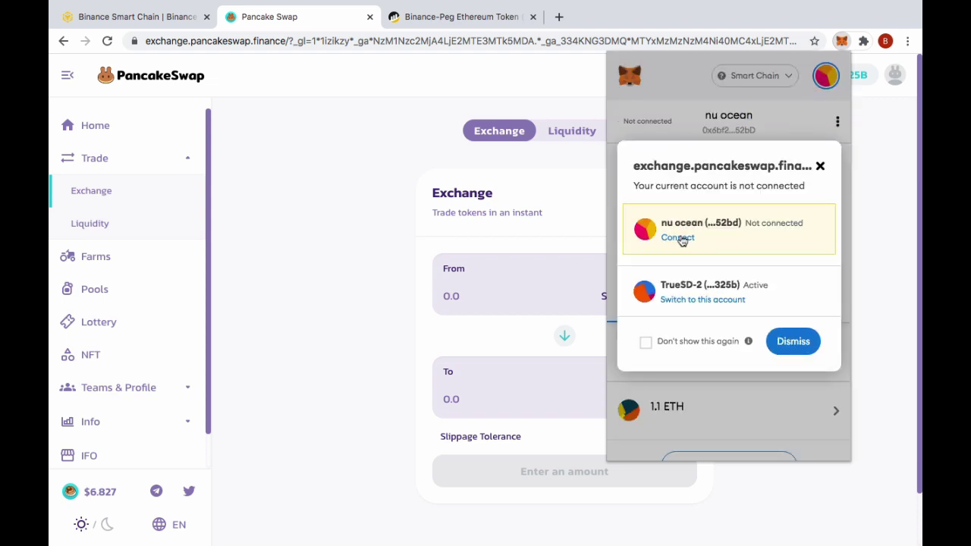
pyautogui.click(682, 239)
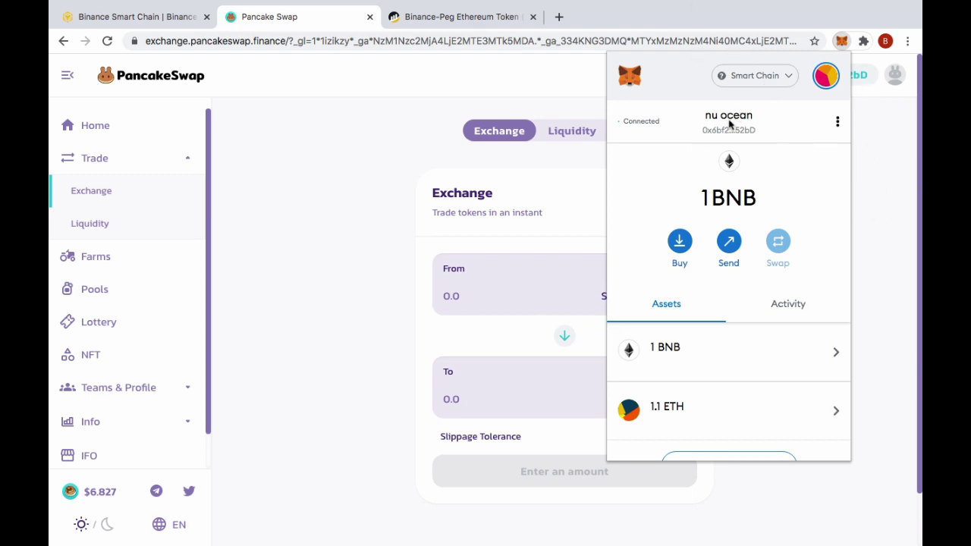
pyautogui.click(886, 216)
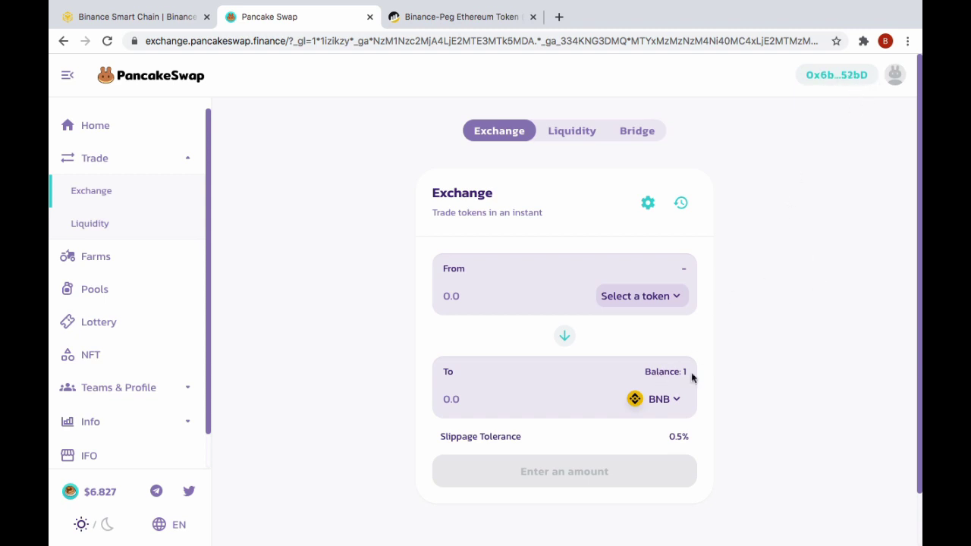
# - Choose ASR as the From token, then browse the token list again and close it without another choice
pyautogui.click(637, 297)
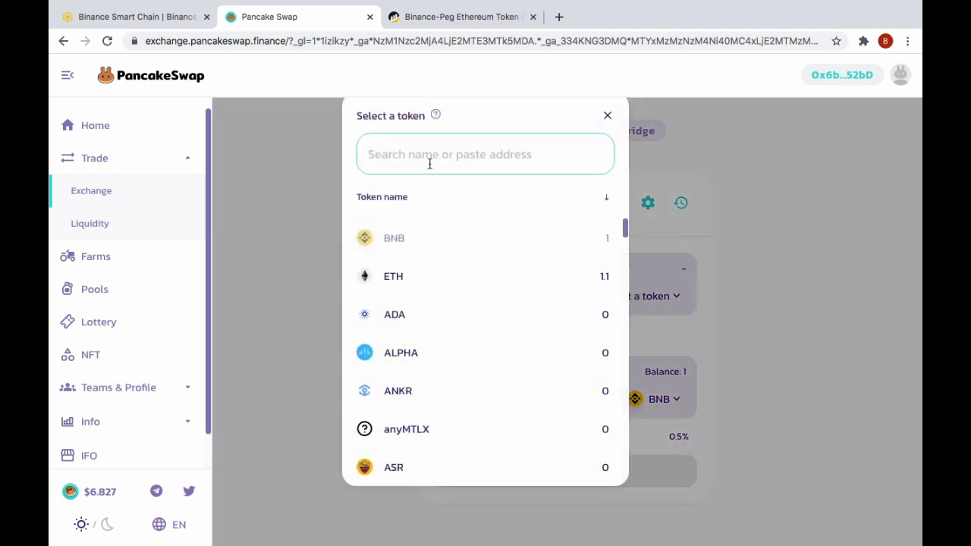
pyautogui.click(480, 468)
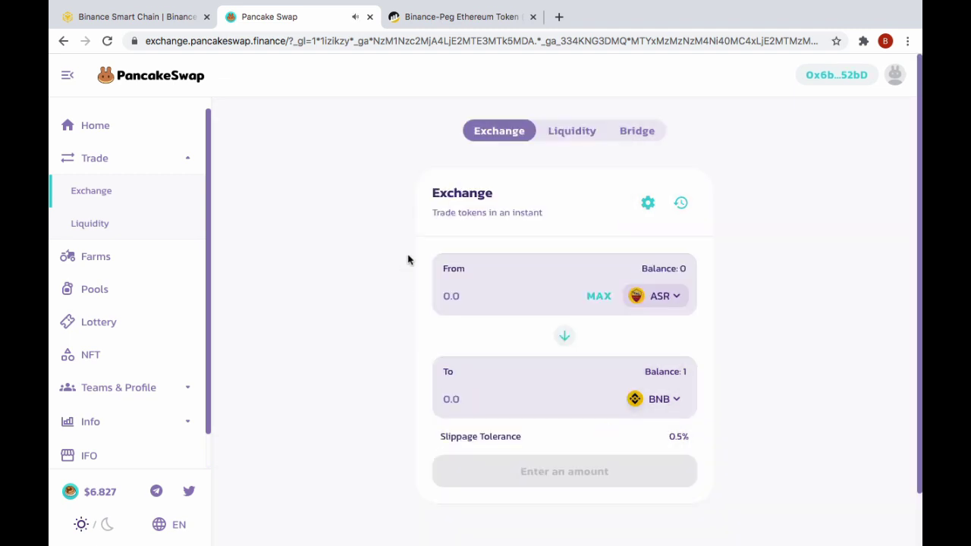
pyautogui.click(677, 298)
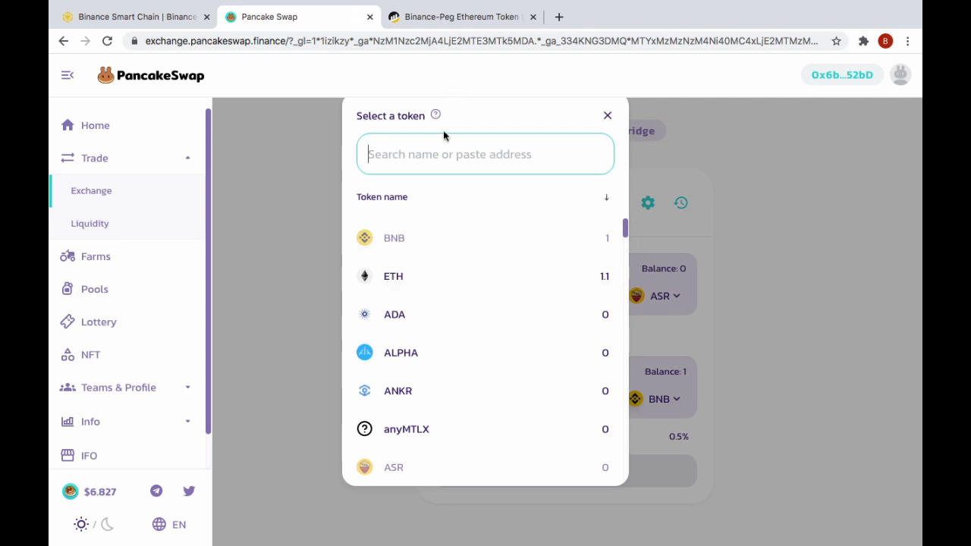
pyautogui.click(437, 154)
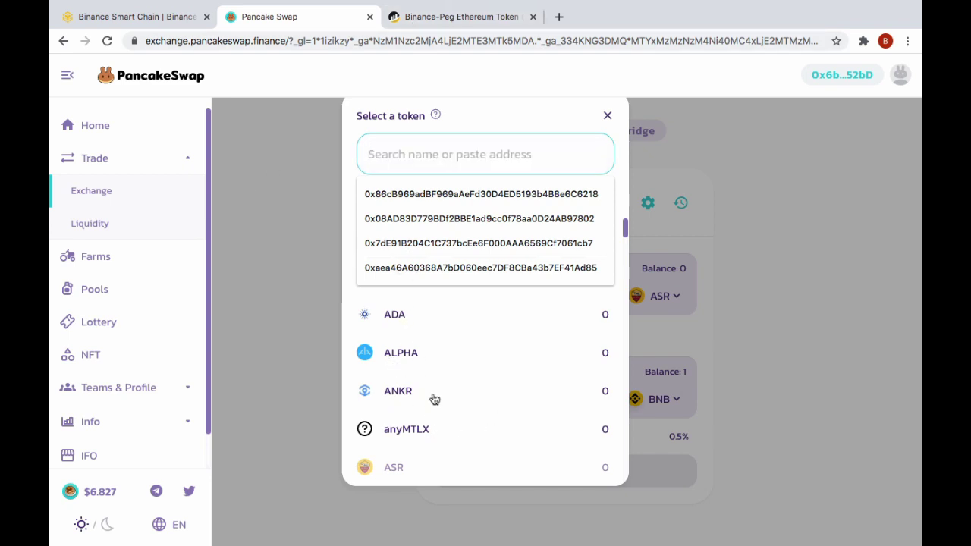
pyautogui.scroll(-3, 433, 399)
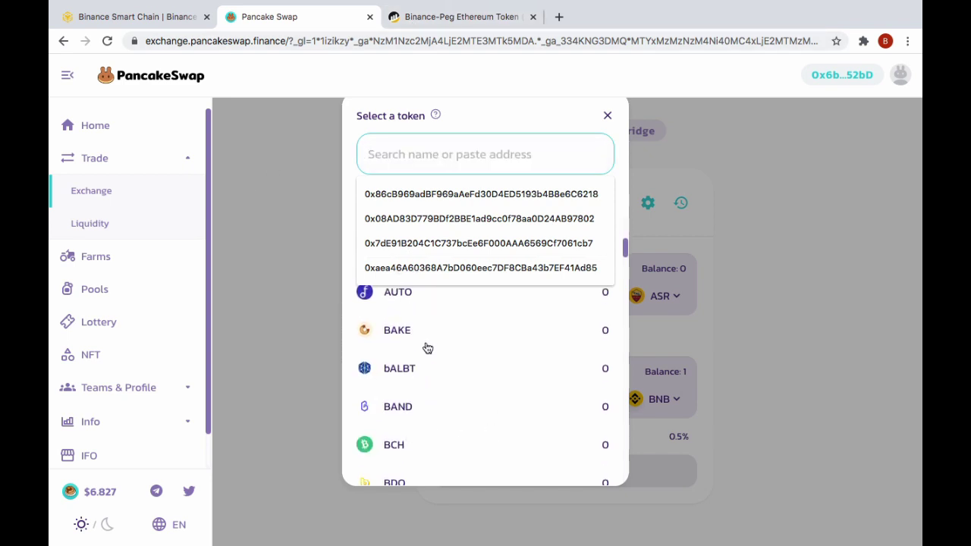
pyautogui.scroll(3, 426, 347)
pyautogui.click(287, 241)
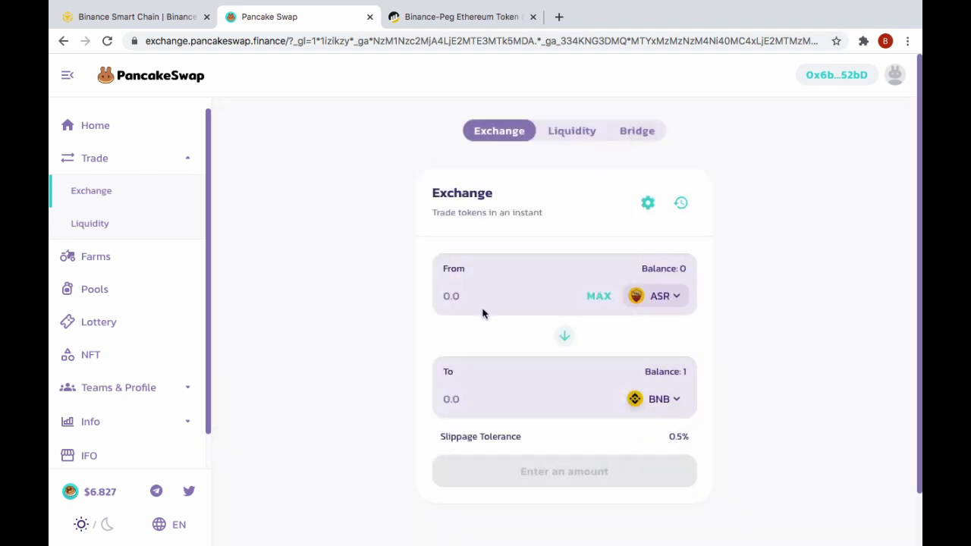
# - Copy the Binance-Peg Ethereum Token's contract address from BscScan and return to the PancakeSwap exchange
pyautogui.click(459, 17)
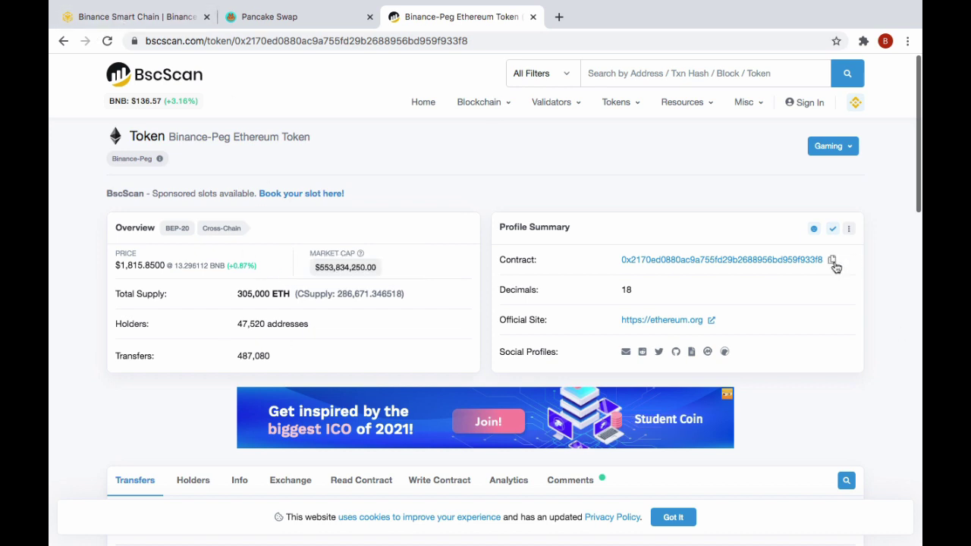
pyautogui.click(832, 260)
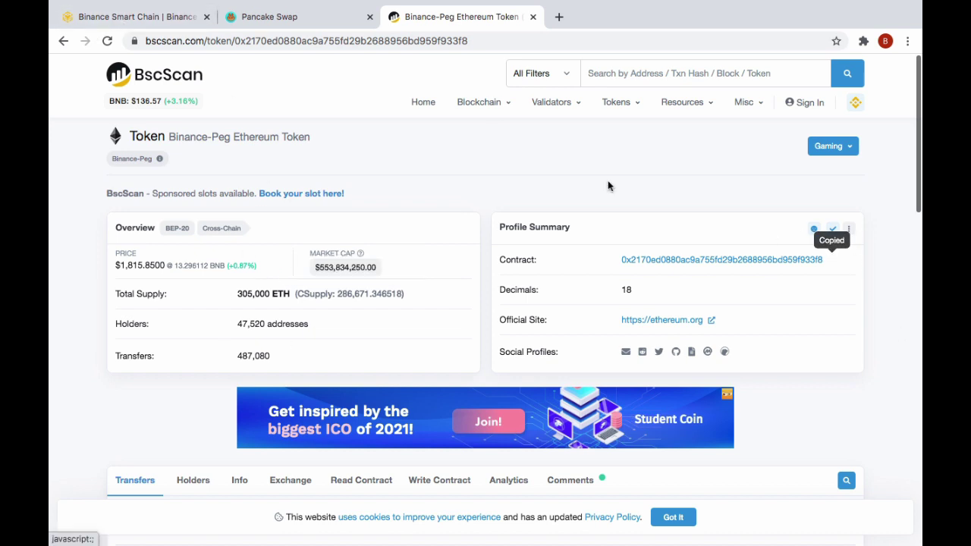
pyautogui.click(293, 20)
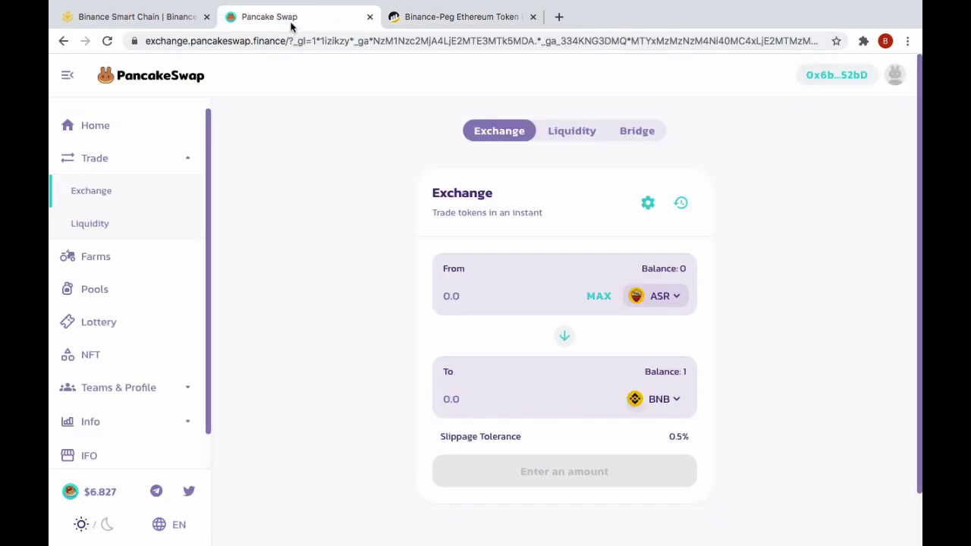
# - Find ETH by the copied Binance-Peg contract address and choose it as the From token of the swap
pyautogui.click(672, 298)
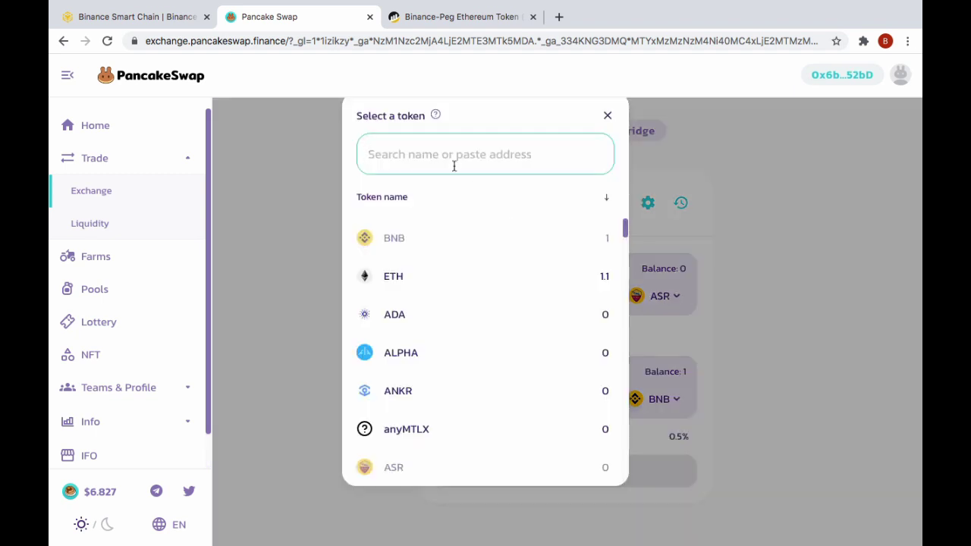
pyautogui.press('super+v')
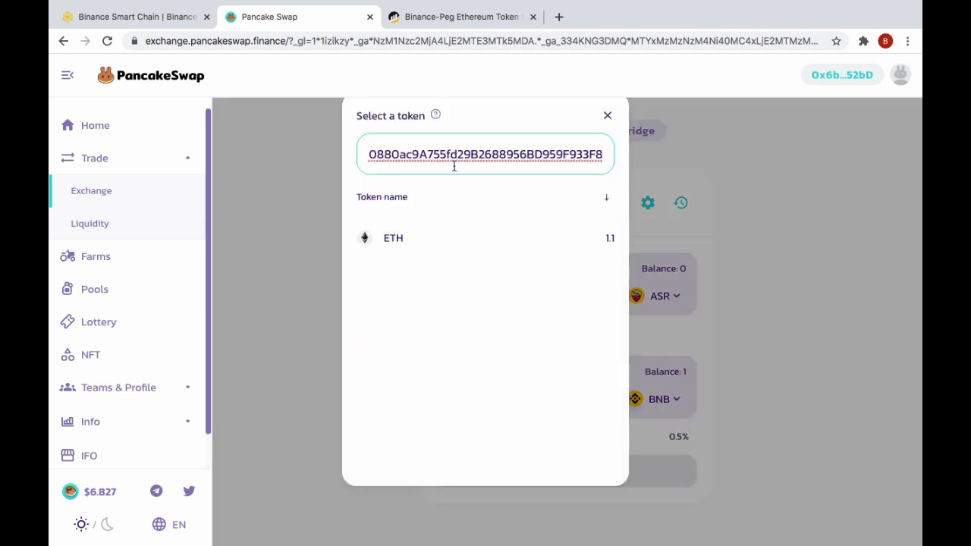
pyautogui.click(397, 239)
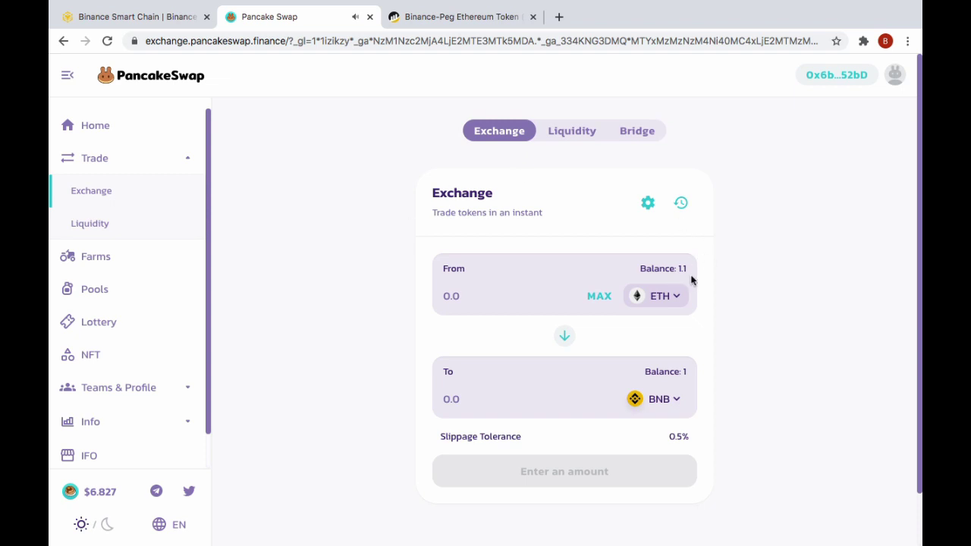
# - Check the Smart Chain account's BNB and ETH balances in MetaMask, then close the wallet
pyautogui.click(863, 41)
pyautogui.click(746, 167)
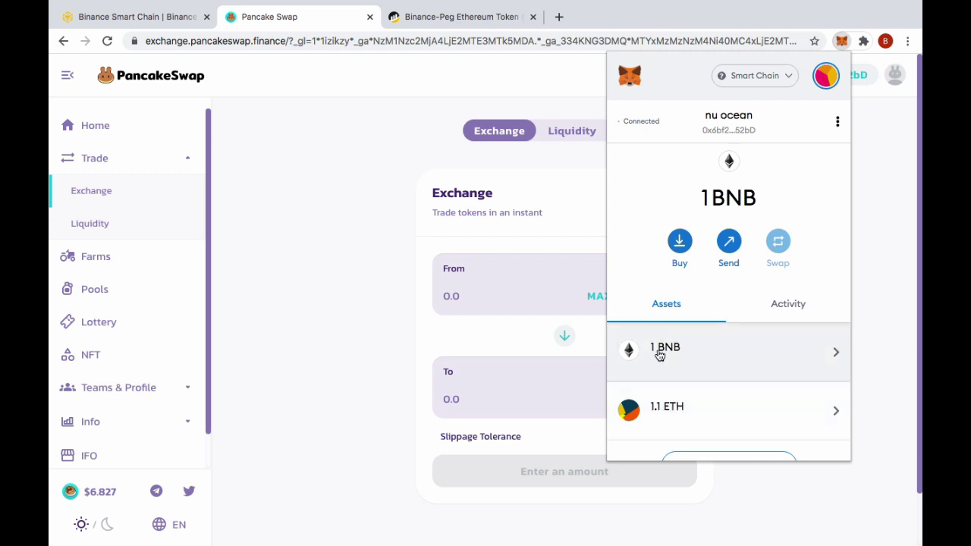
pyautogui.click(349, 328)
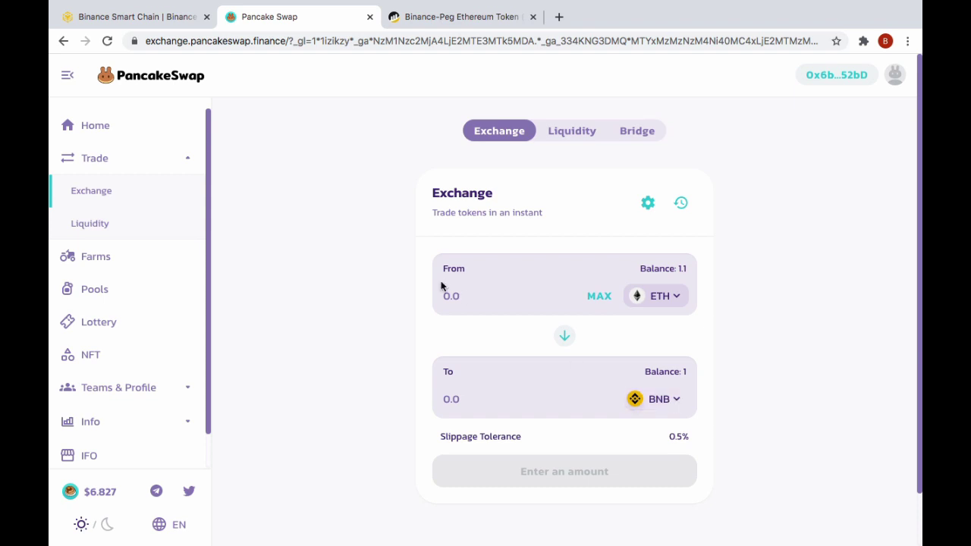
# - Enter the maximum 1.1 ETH as the amount to swap and approve PancakeSwap to spend the ETH in MetaMask
pyautogui.click(602, 297)
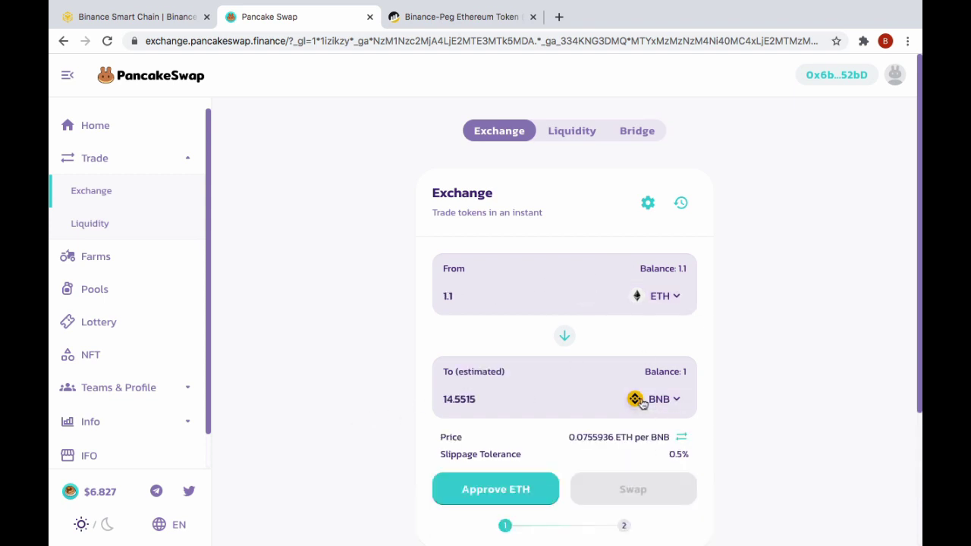
pyautogui.click(493, 496)
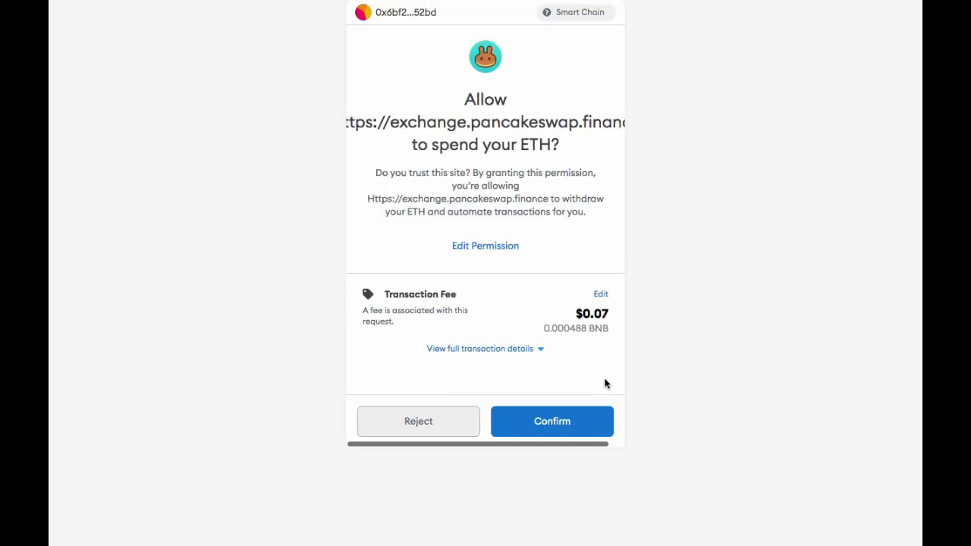
pyautogui.click(558, 418)
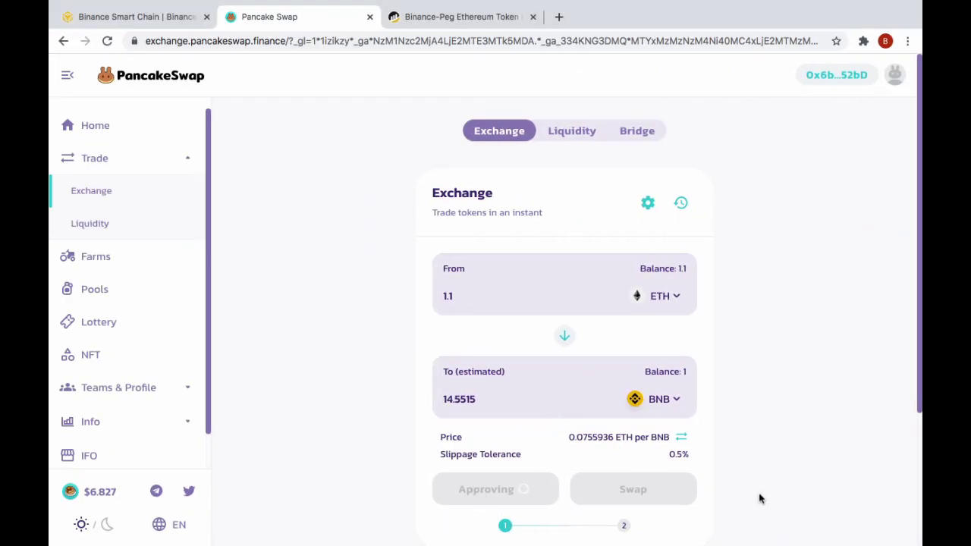
# - Swap the 1.1 ETH for BNB, confirm the transaction in MetaMask and dismiss the submission notice
pyautogui.scroll(-3, 761, 498)
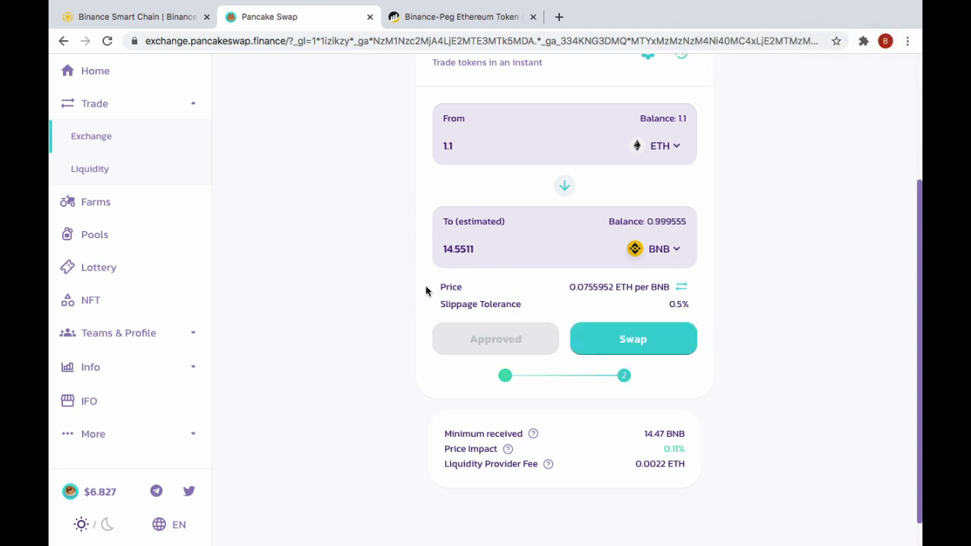
pyautogui.click(641, 339)
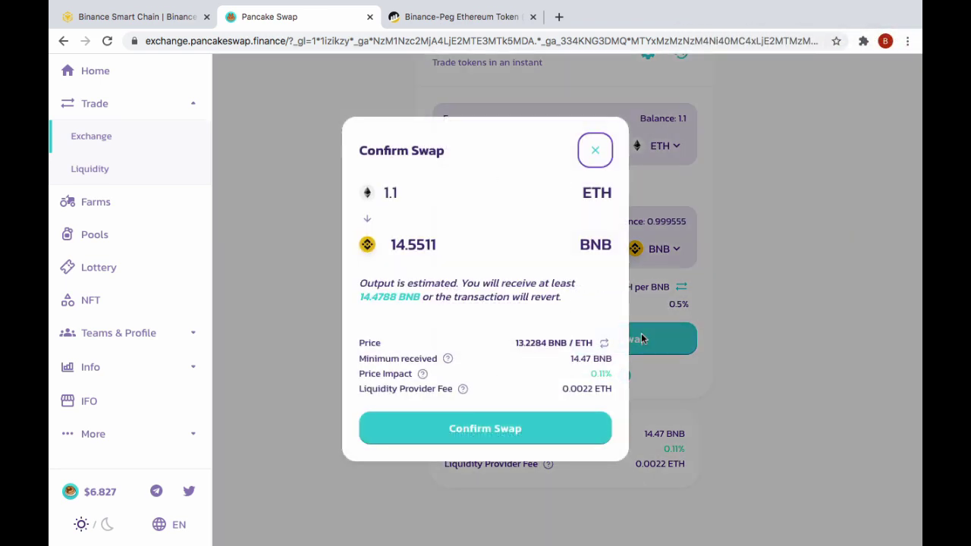
pyautogui.click(502, 430)
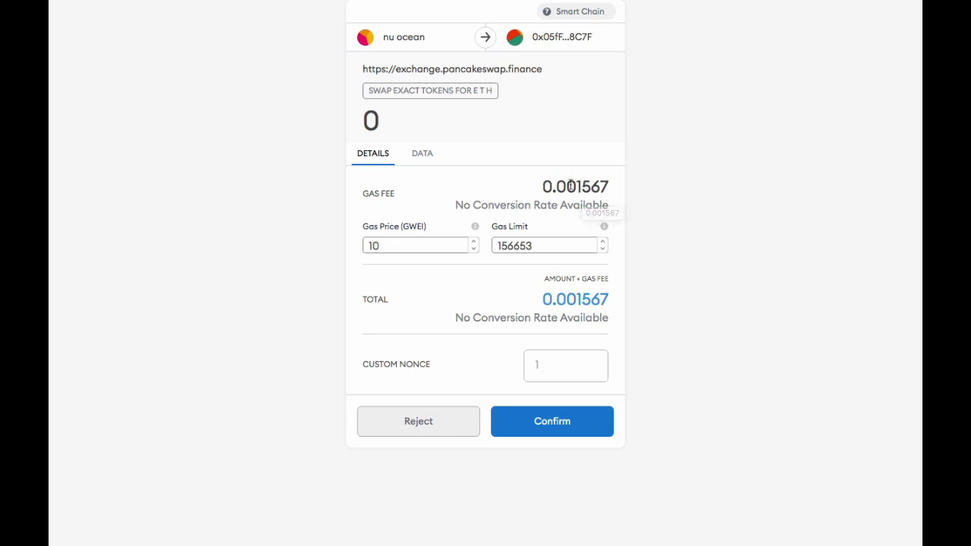
pyautogui.click(552, 423)
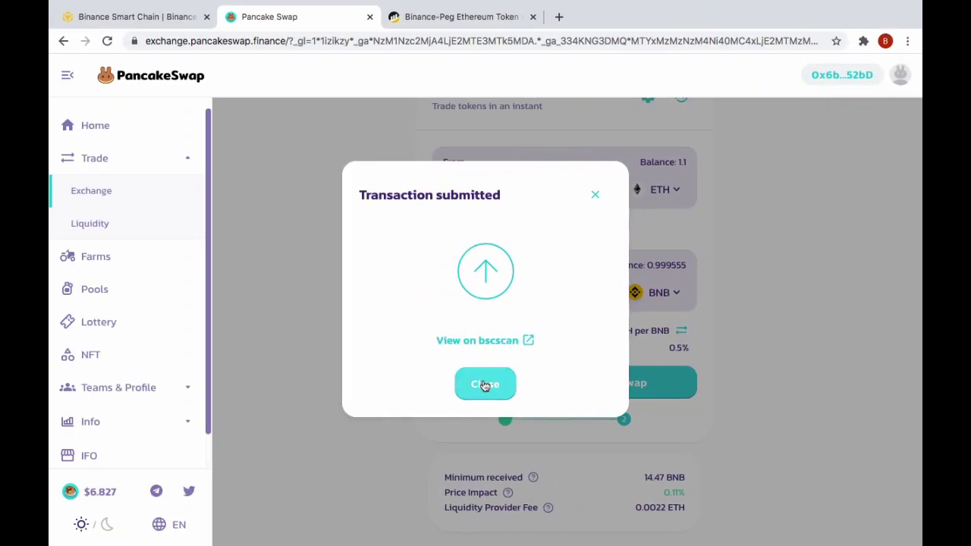
pyautogui.click(484, 385)
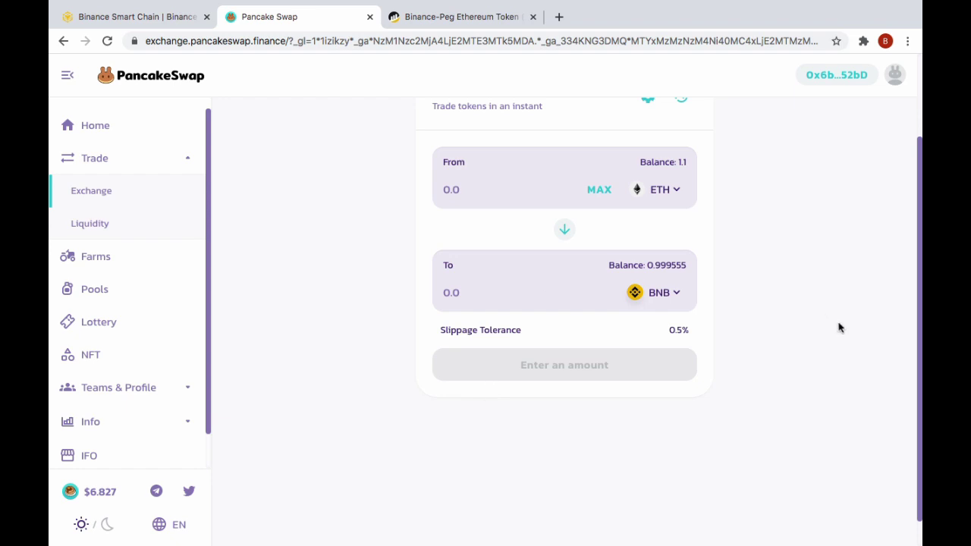
# - Open MetaMask and check the swap in the account's activity and the updated asset balances
pyautogui.scroll(3, 838, 327)
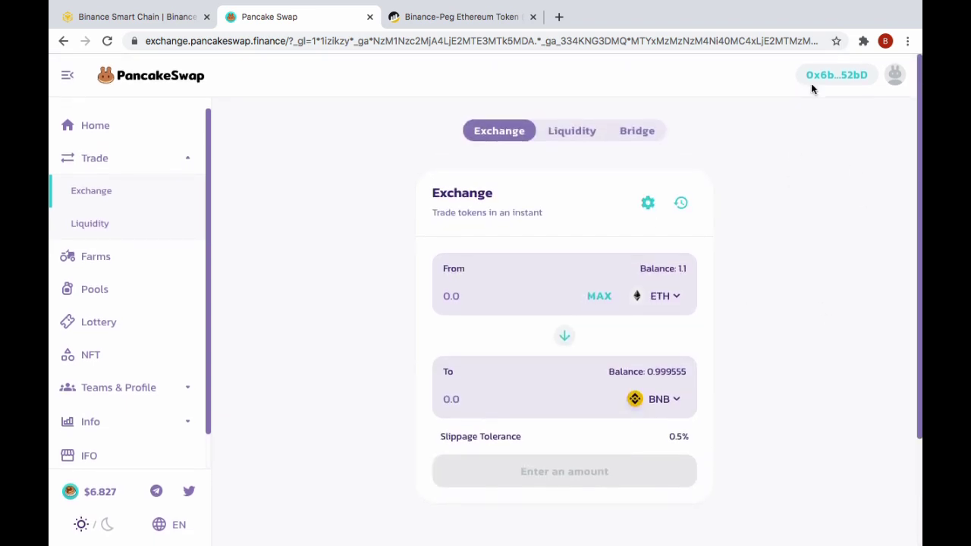
pyautogui.click(863, 41)
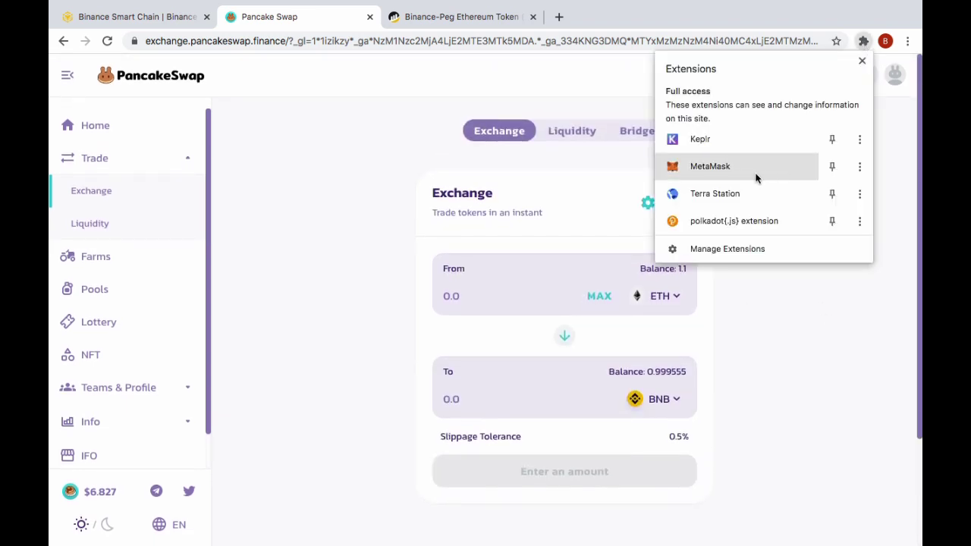
pyautogui.click(756, 176)
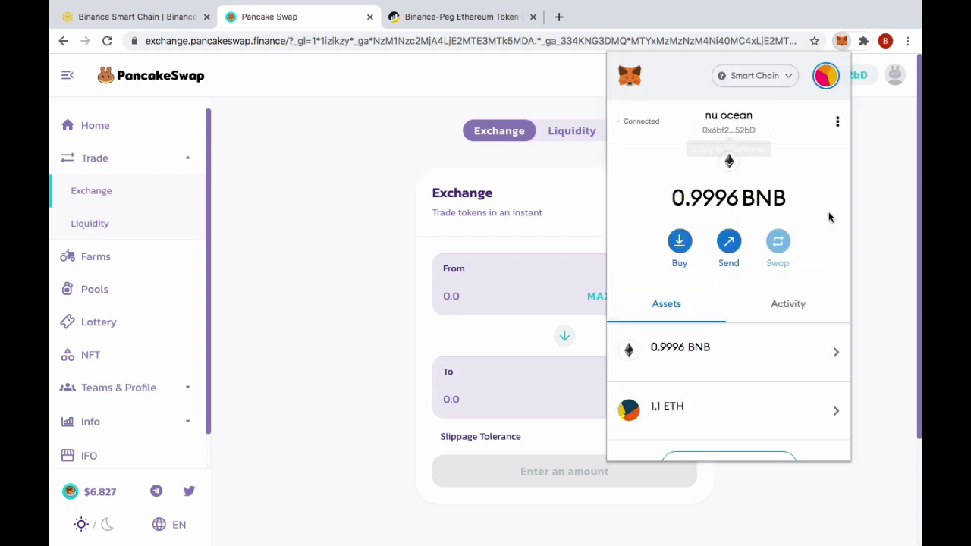
pyautogui.click(793, 307)
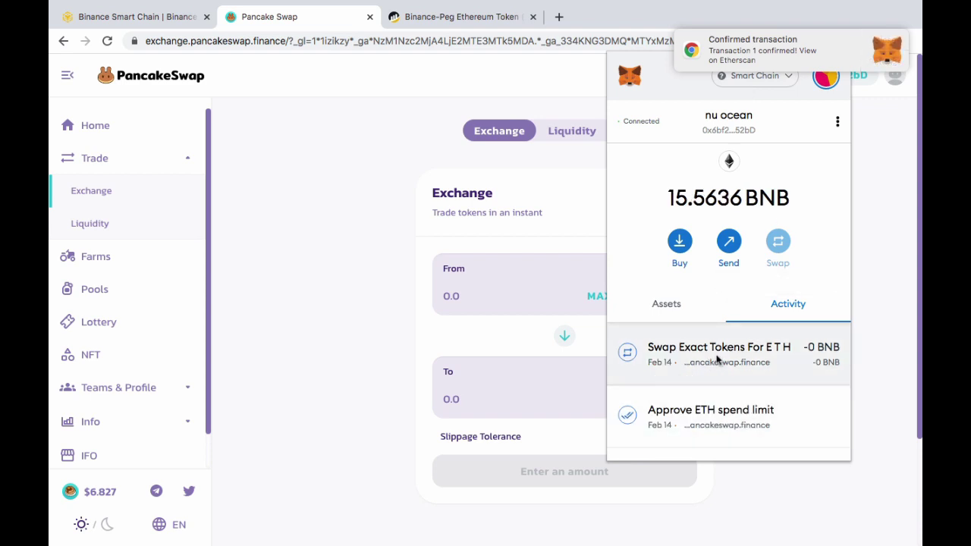
pyautogui.click(665, 306)
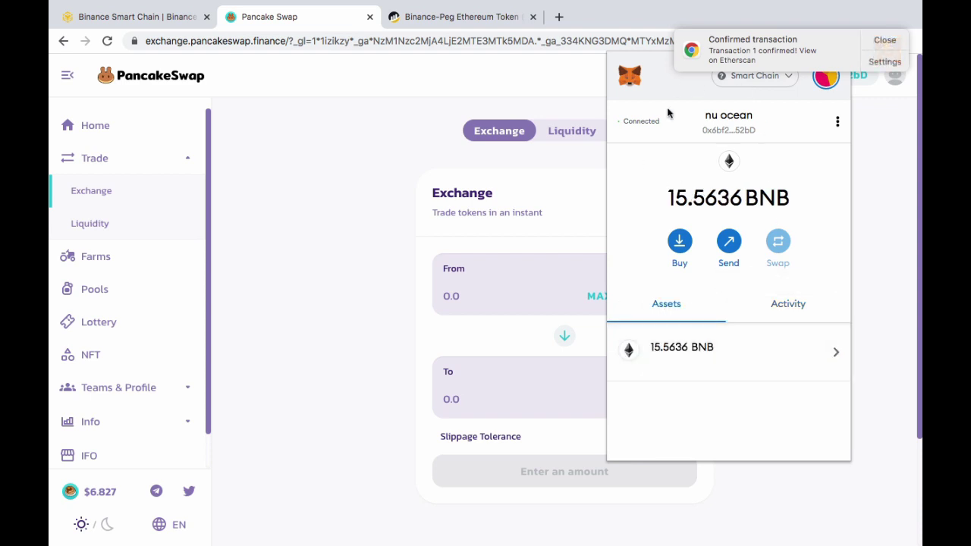
# - Open the Swap Exact Tokens transaction from the wallet's activity on BscScan and review its status, action and transferred tokens
pyautogui.click(790, 307)
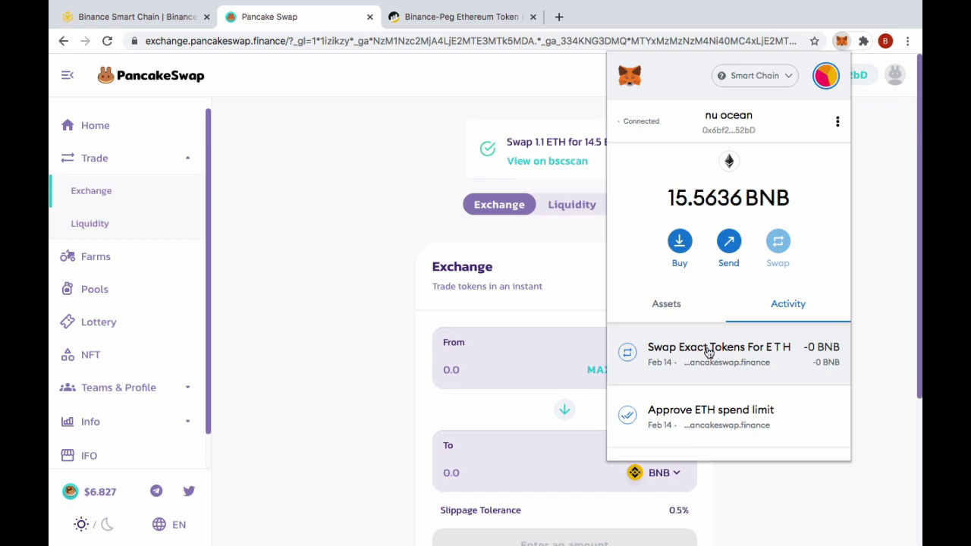
pyautogui.click(732, 375)
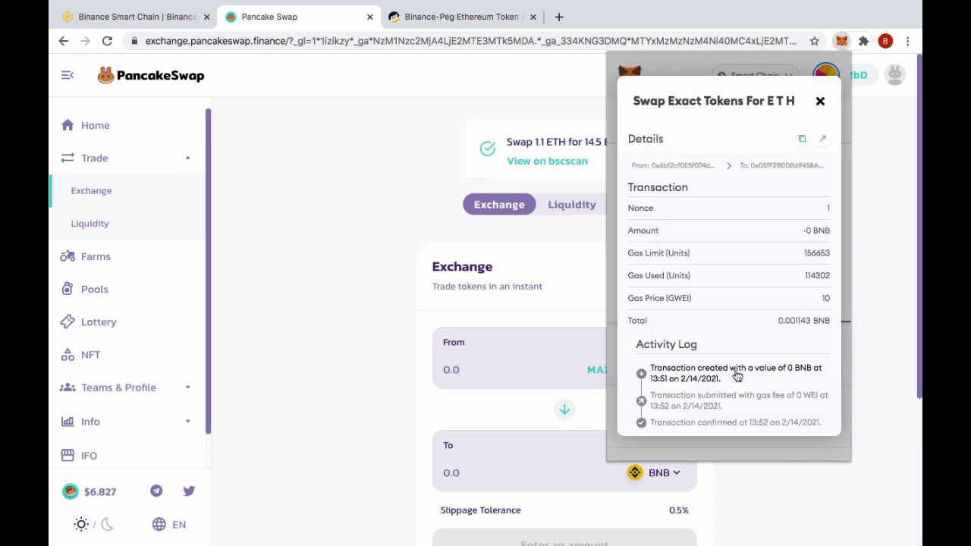
pyautogui.click(823, 141)
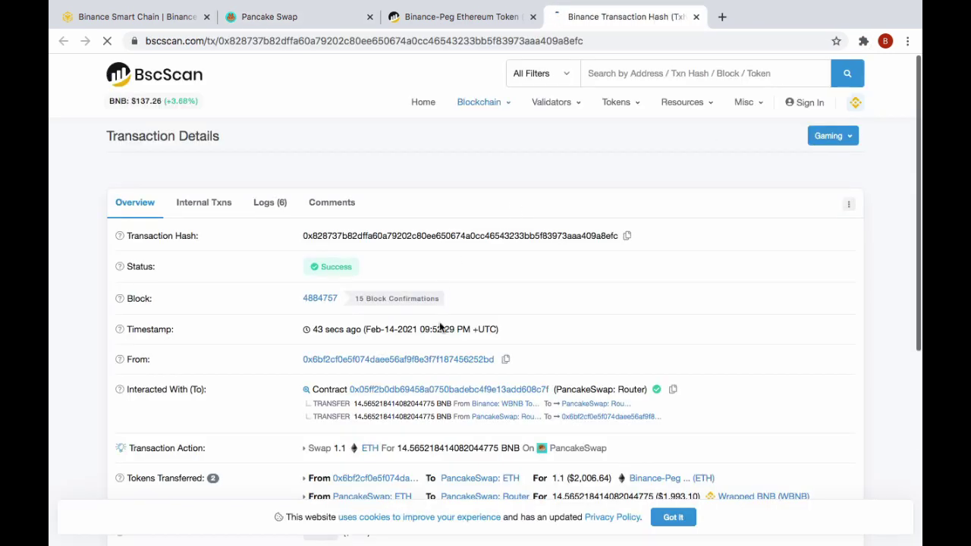
pyautogui.scroll(-1, 440, 326)
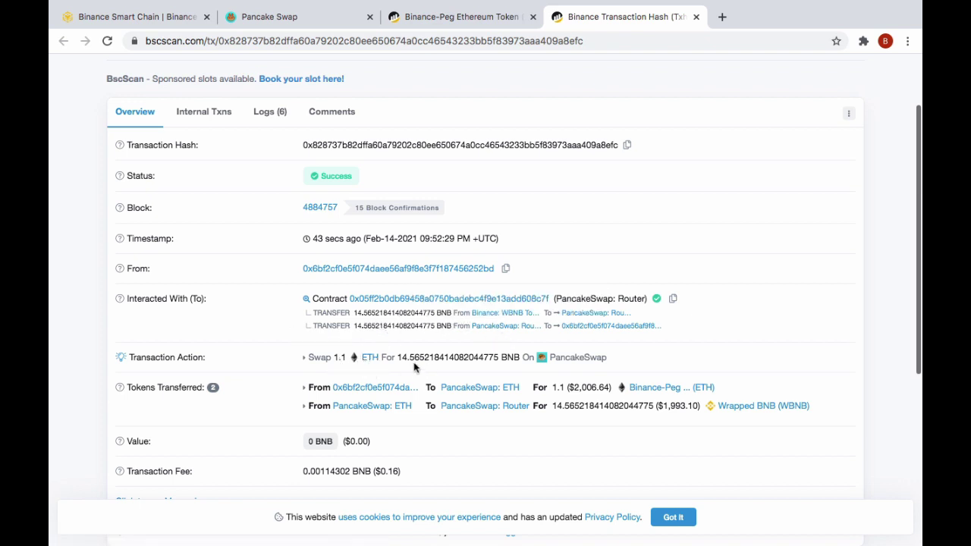
pyautogui.moveTo(417, 360)
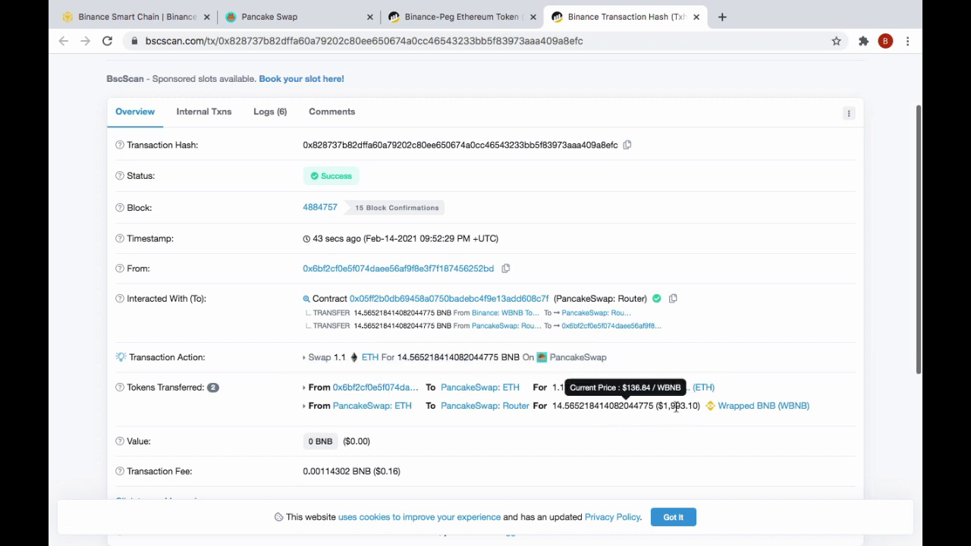
pyautogui.scroll(2, 618, 458)
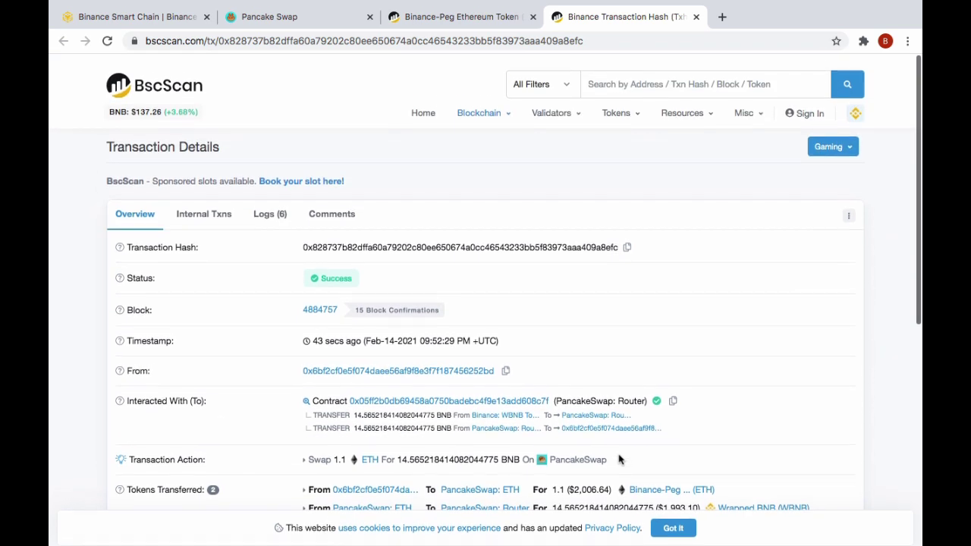
# - Revisit the Ethereum token, Binance Bridge and PancakeSwap pages, then close the swap's BscScan transaction page
pyautogui.click(464, 28)
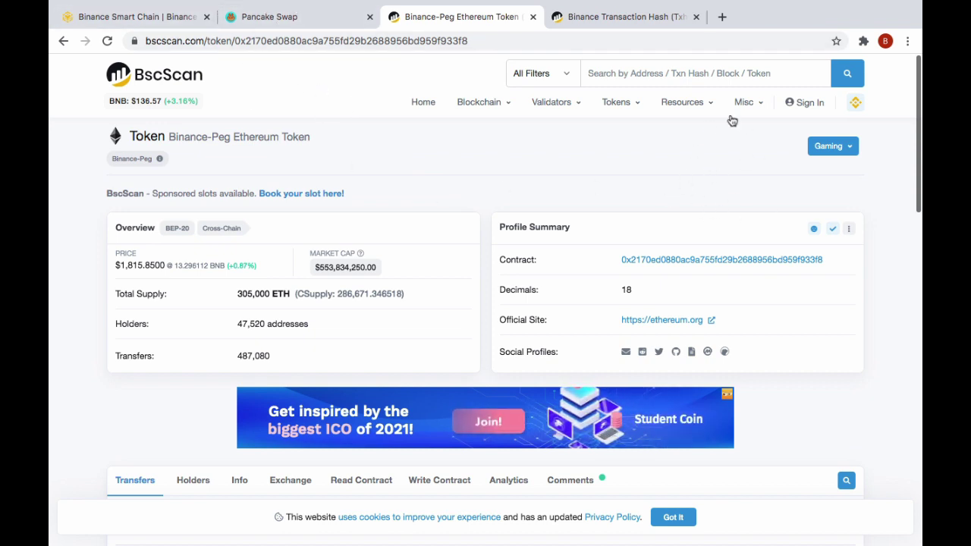
pyautogui.moveTo(661, 198)
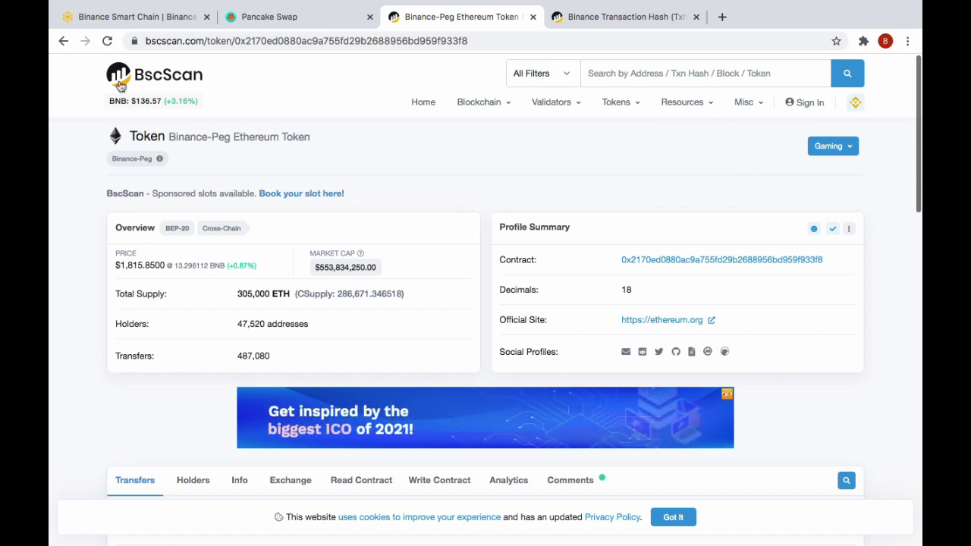
pyautogui.click(127, 13)
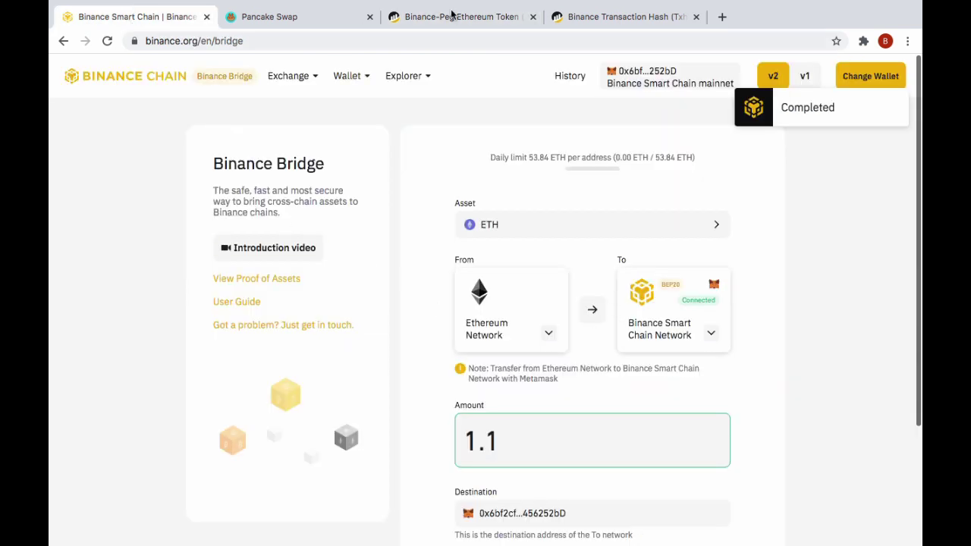
pyautogui.click(295, 23)
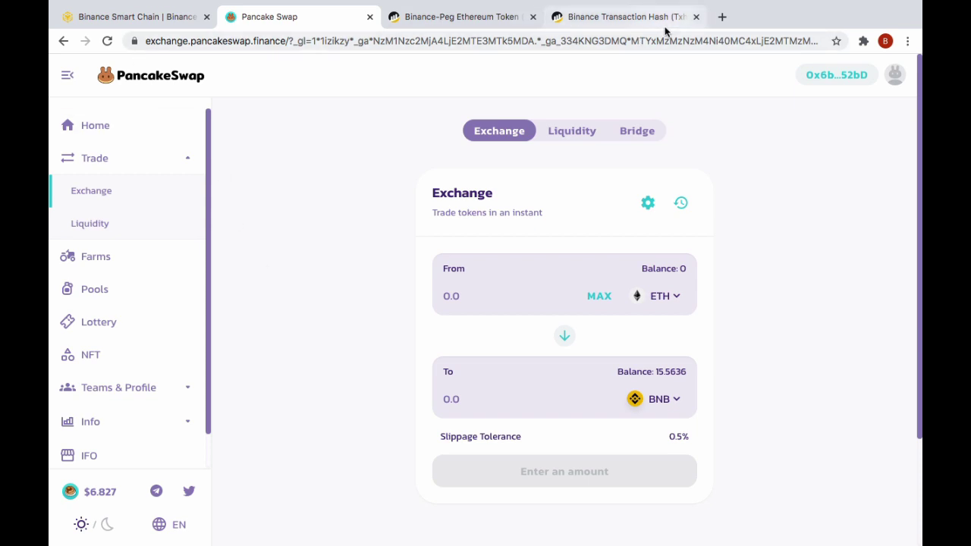
pyautogui.click(452, 18)
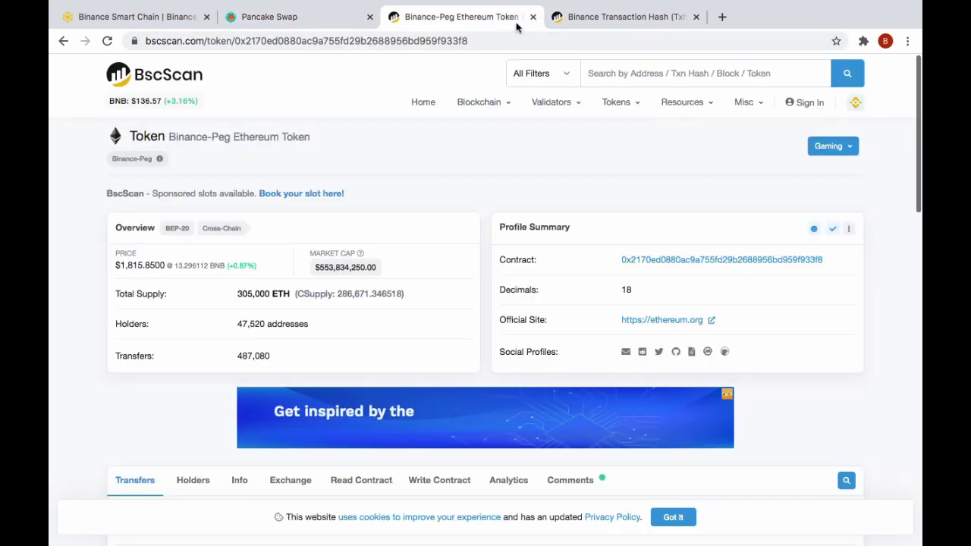
pyautogui.click(596, 18)
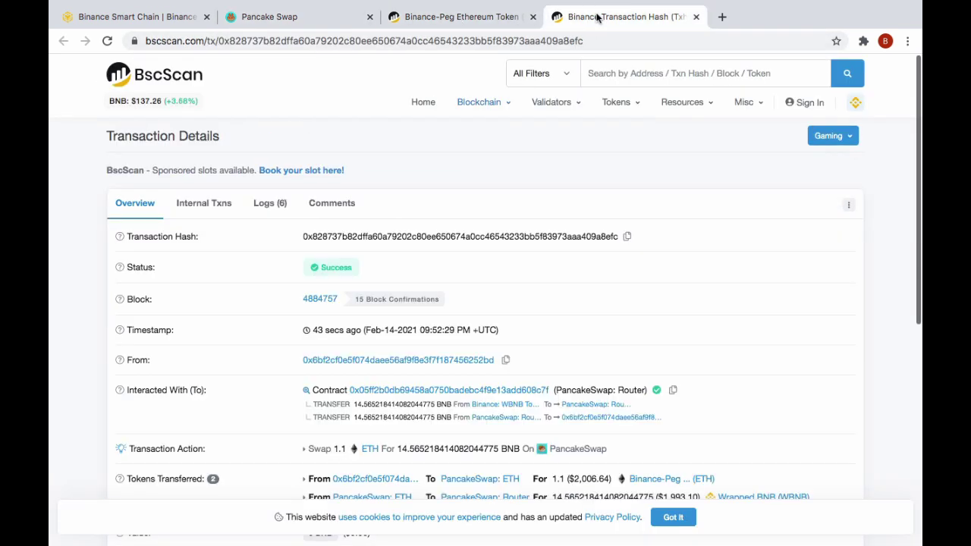
pyautogui.click(696, 17)
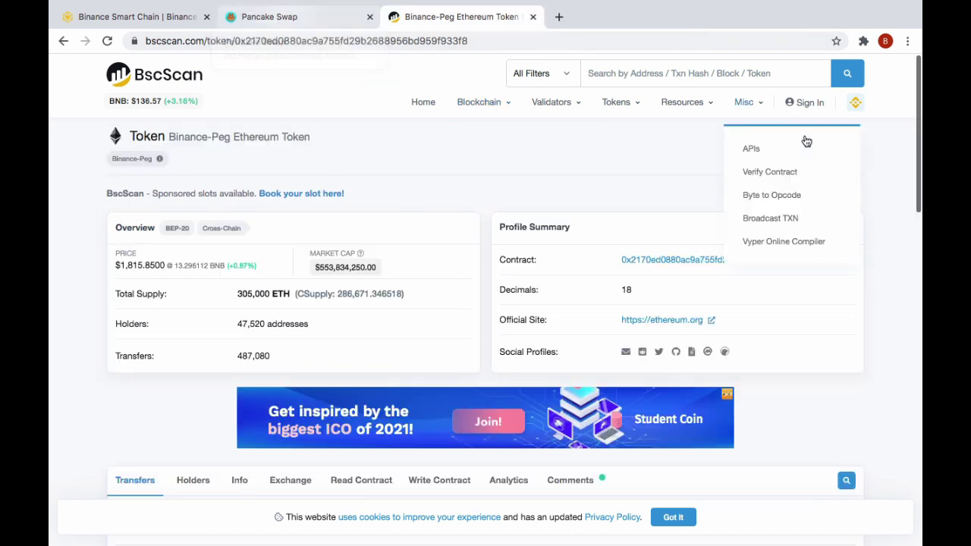
# - Review the account's assets in MetaMask, then return through the PancakeSwap exchange to the Binance Bridge page
pyautogui.click(866, 43)
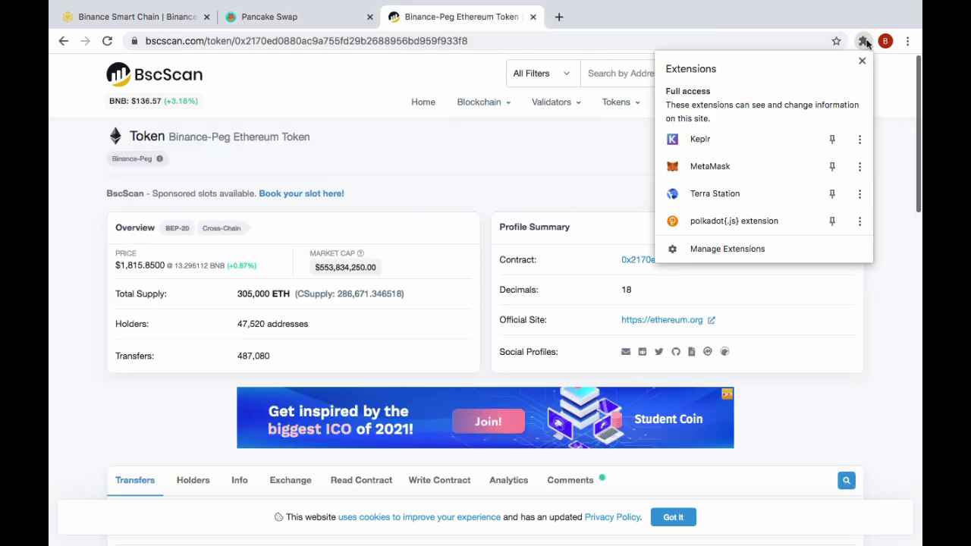
pyautogui.click(773, 174)
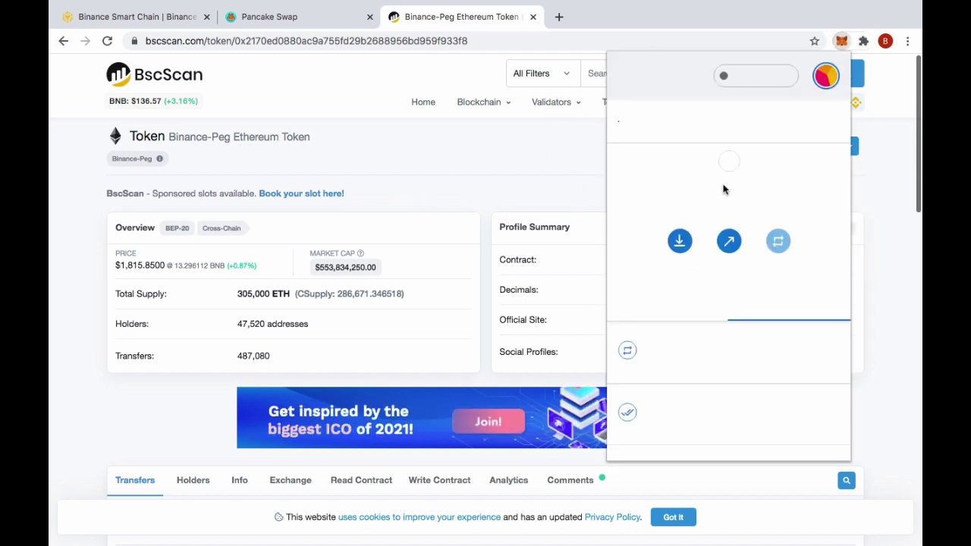
pyautogui.click(669, 304)
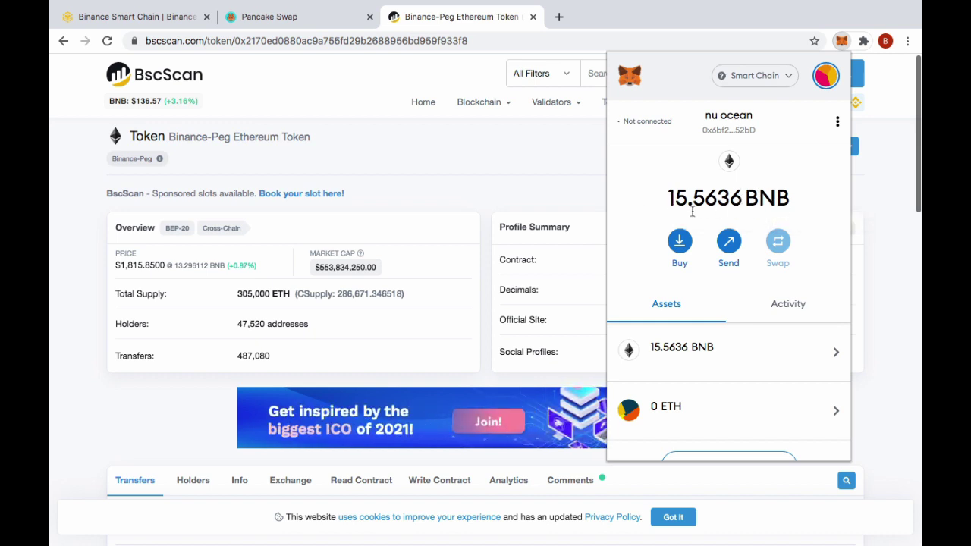
pyautogui.click(299, 22)
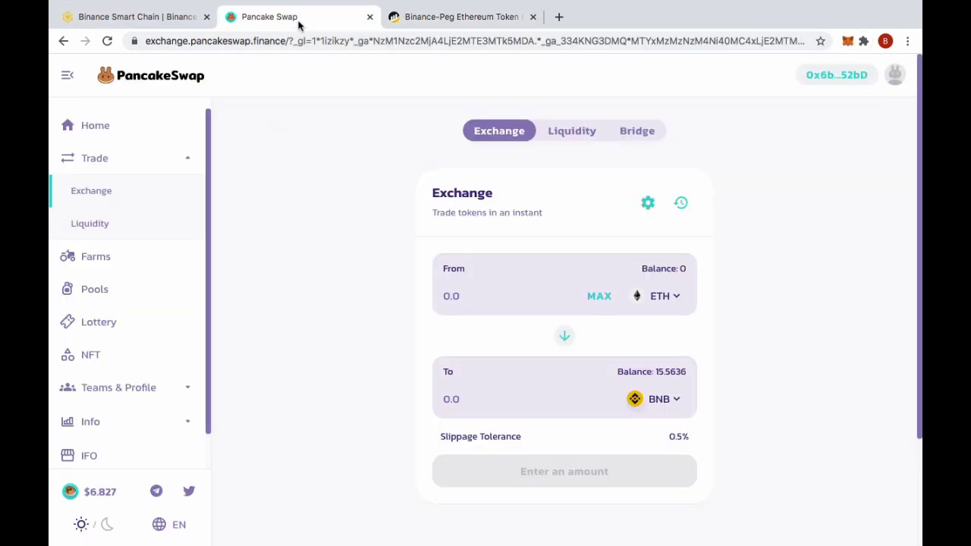
pyautogui.click(149, 17)
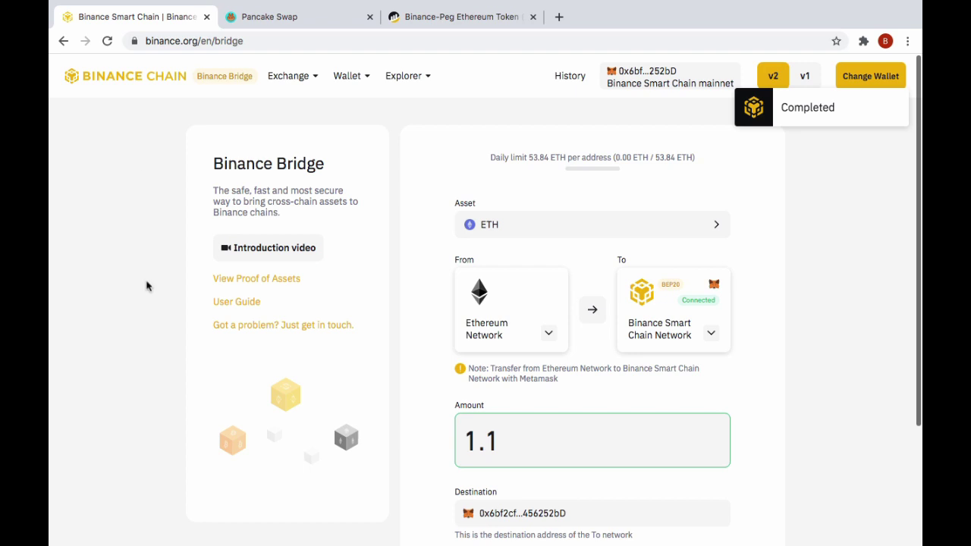